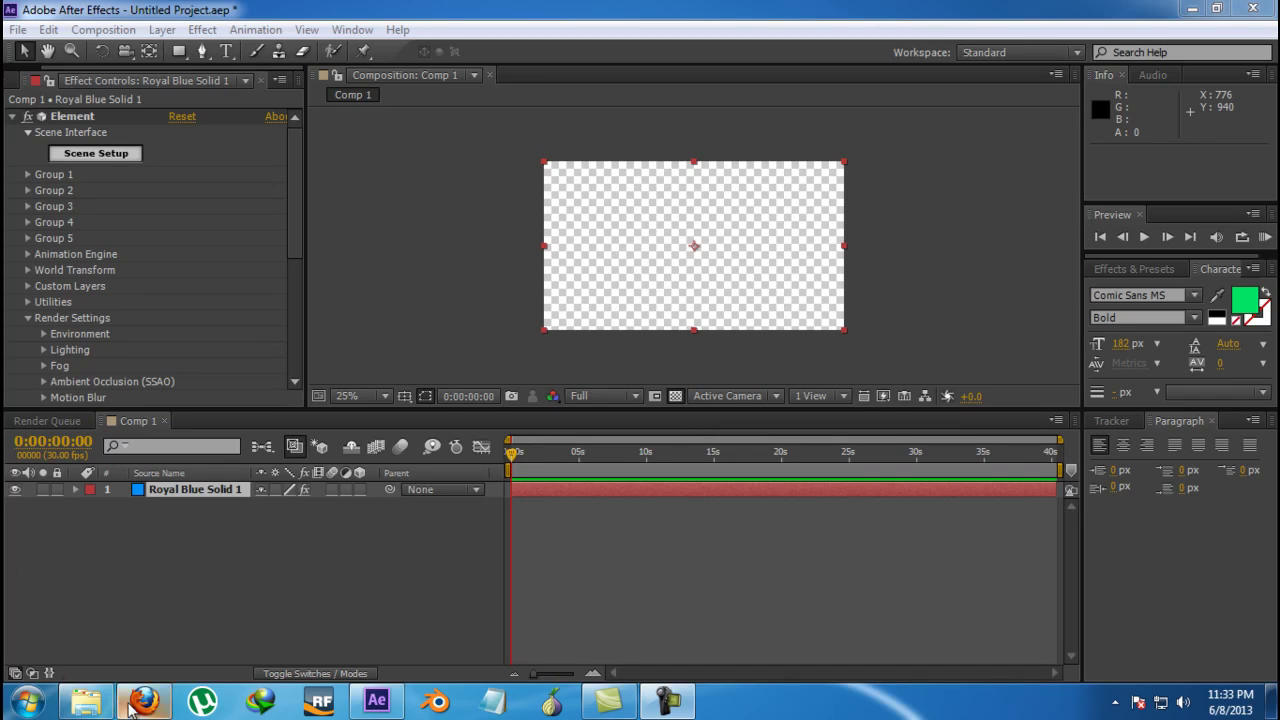
Open Element's Scene Setup, cancel an object import, and close it without saving
{"action": "mouse_move", "coordinate": [140, 706]}
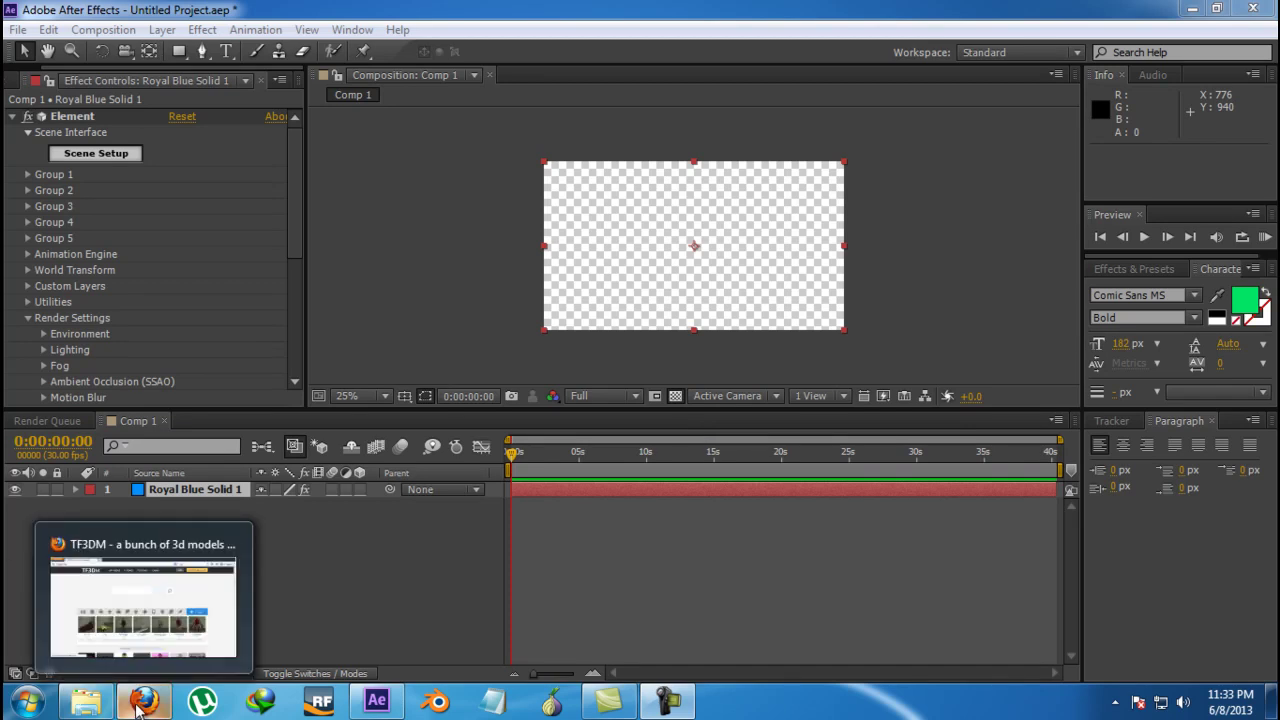
{"action": "left_click", "coordinate": [113, 155]}
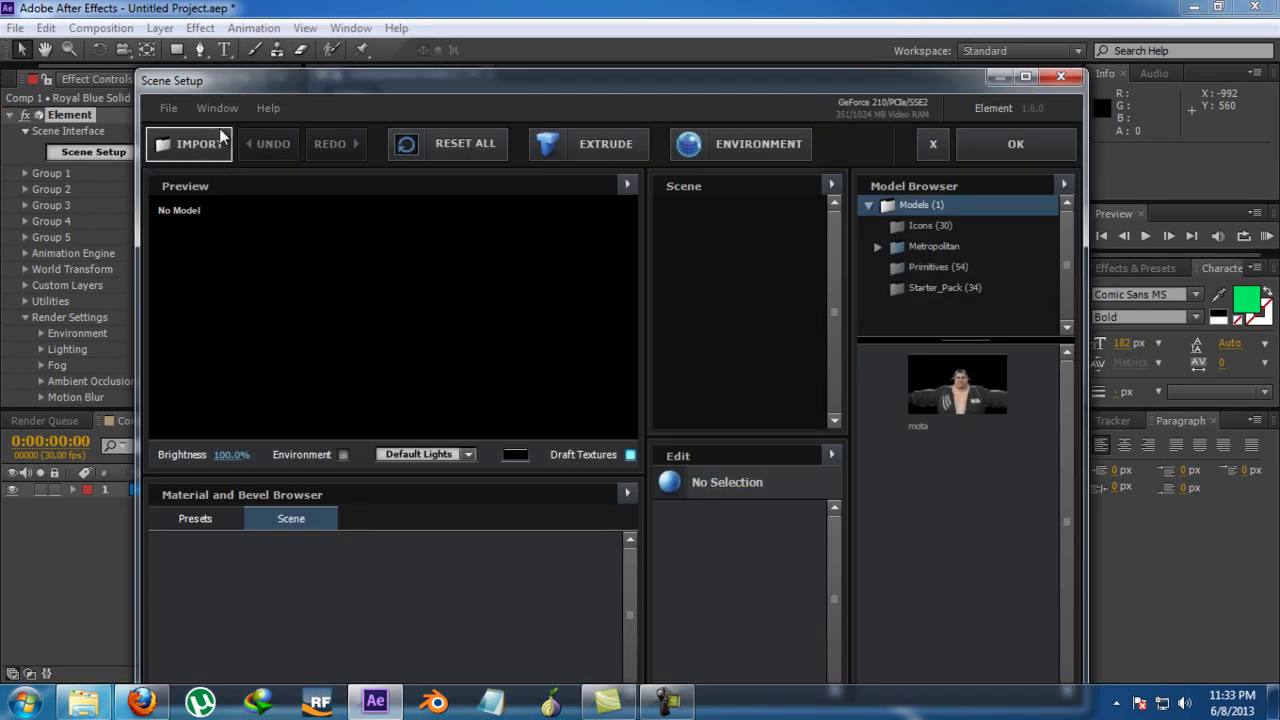
{"action": "left_click", "coordinate": [184, 135]}
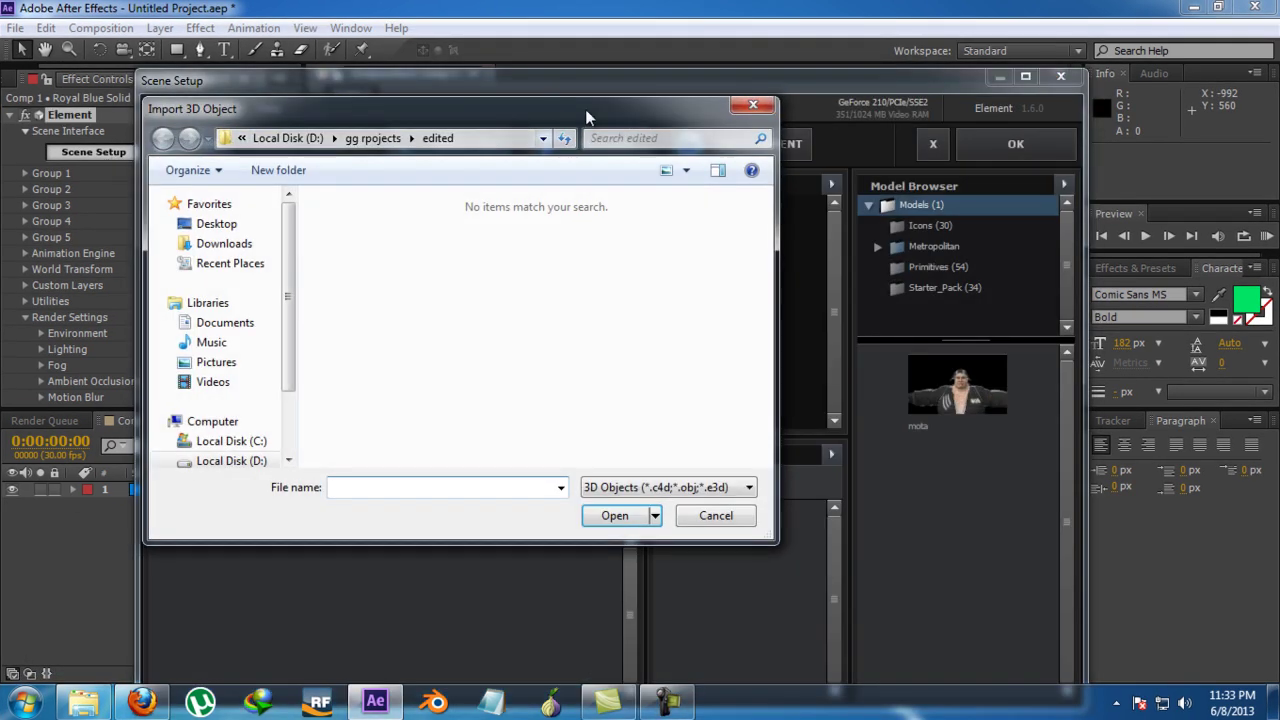
{"action": "left_click", "coordinate": [753, 105]}
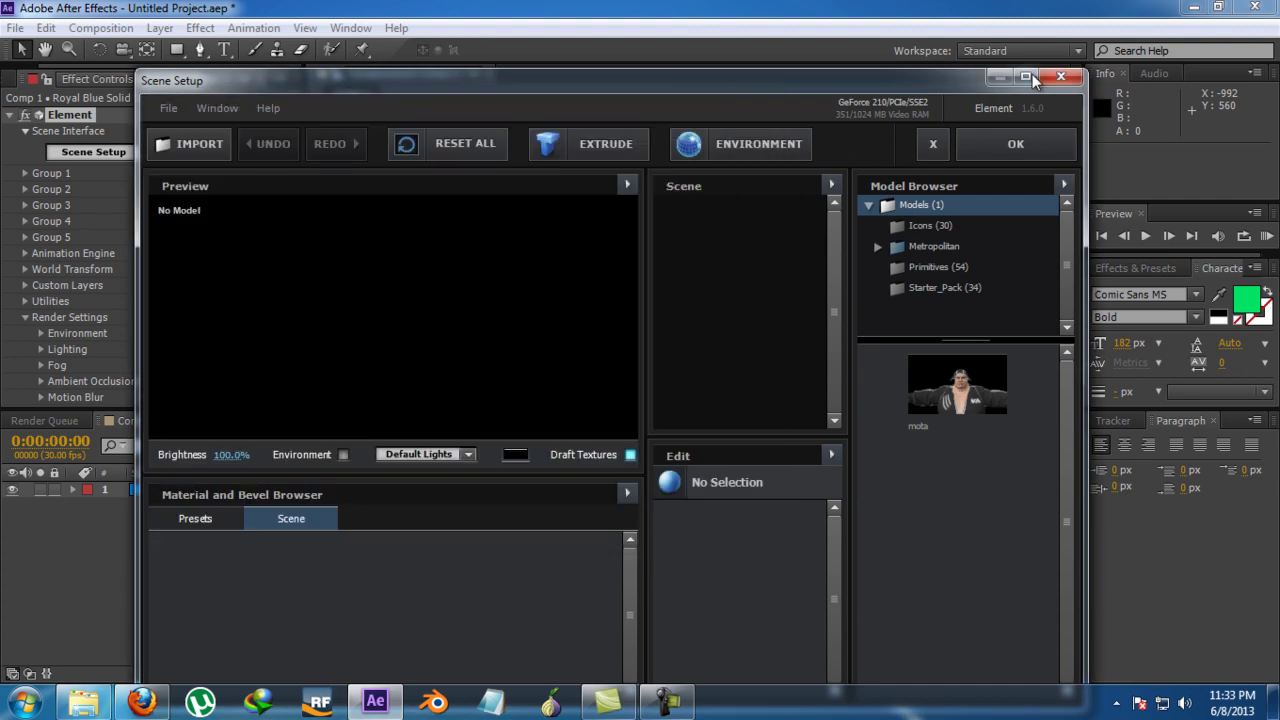
{"action": "left_click", "coordinate": [1054, 80]}
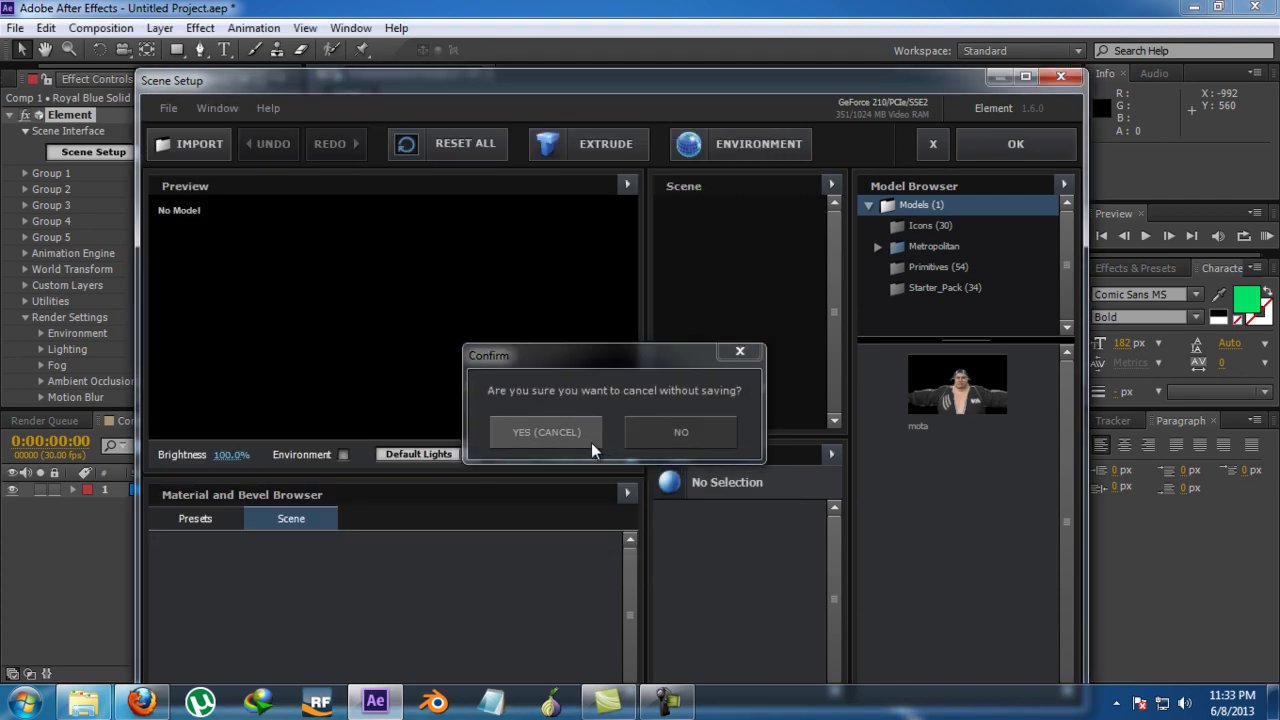
{"action": "left_click", "coordinate": [591, 442]}
Bring the TF3DM site in Firefox forward and browse its featured and trending model rows
{"action": "mouse_move", "coordinate": [148, 712]}
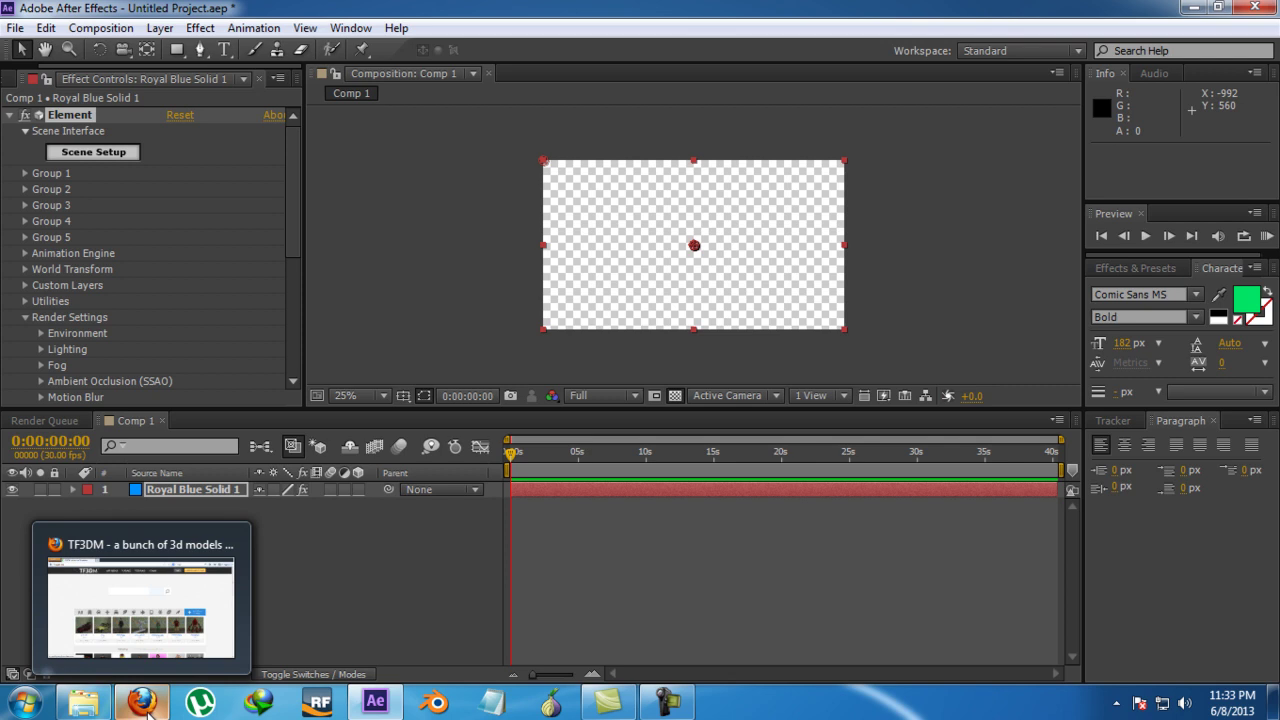
{"action": "left_click", "coordinate": [148, 712]}
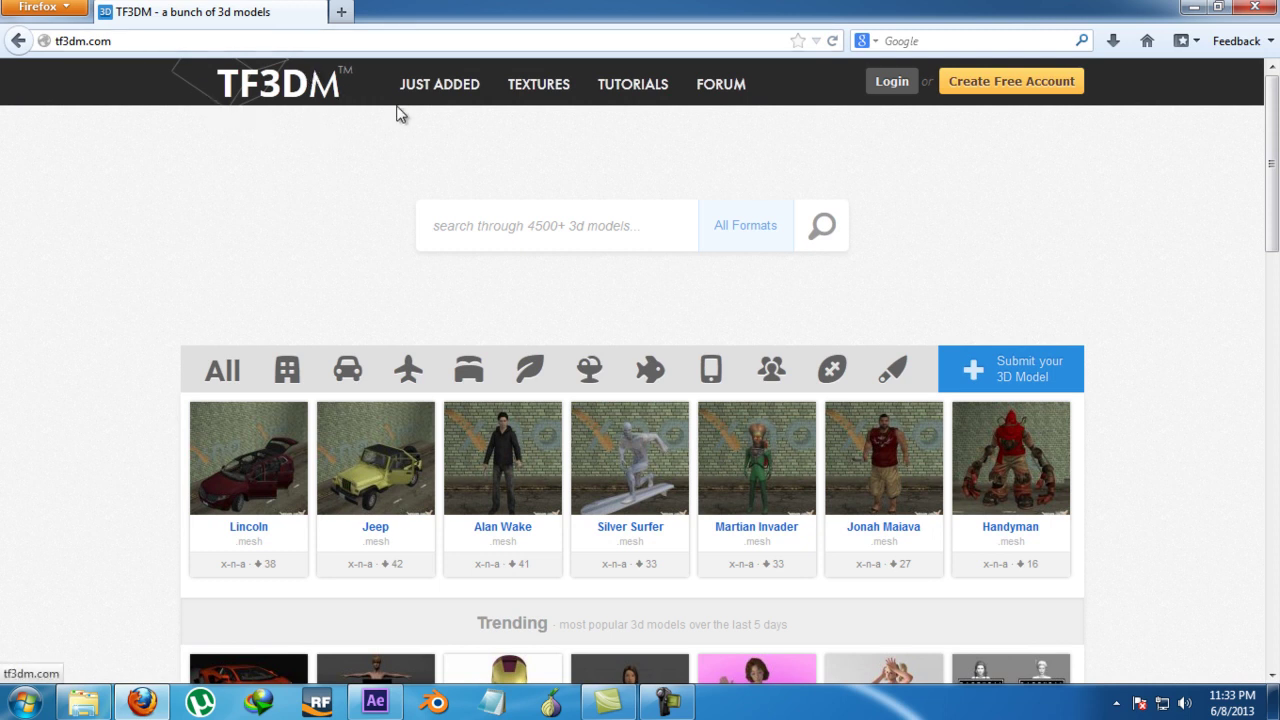
{"action": "scroll", "coordinate": [334, 409], "scroll_direction": "down", "scroll_amount": 4}
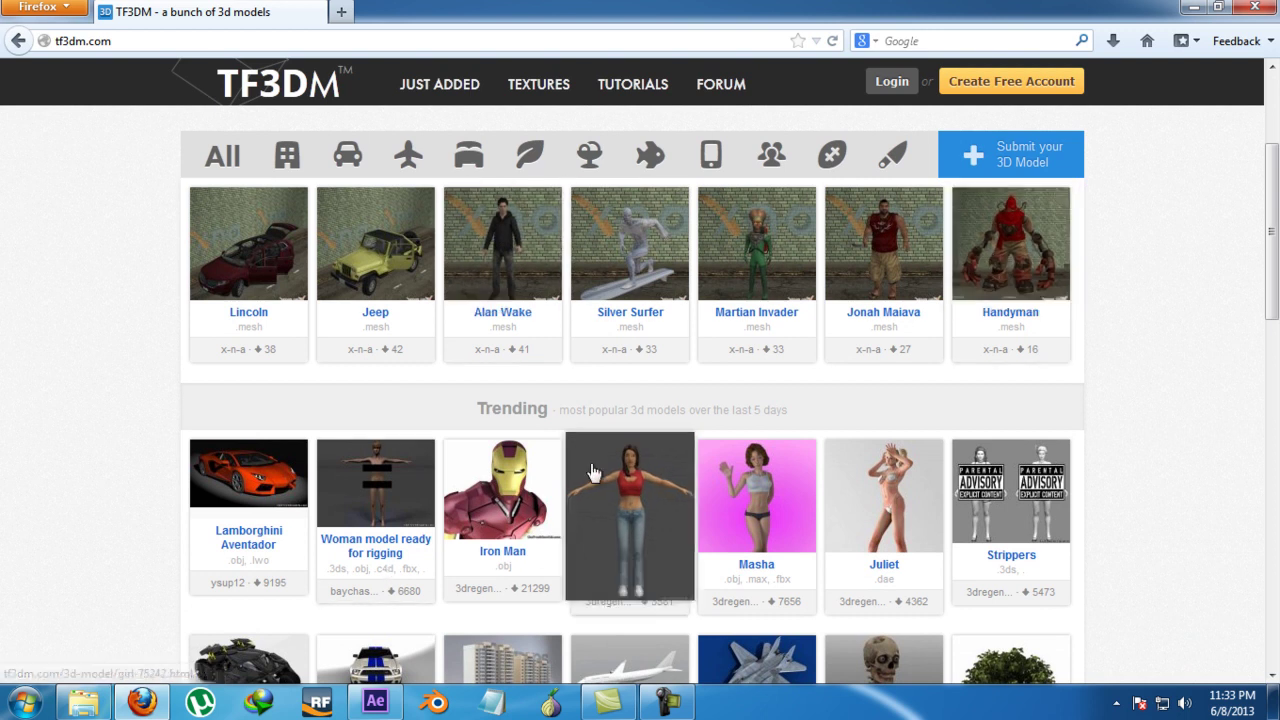
{"action": "scroll", "coordinate": [571, 480], "scroll_direction": "down", "scroll_amount": 13}
{"action": "scroll", "coordinate": [522, 480], "scroll_direction": "down", "scroll_amount": 3}
{"action": "scroll", "coordinate": [500, 471], "scroll_direction": "up", "scroll_amount": 15}
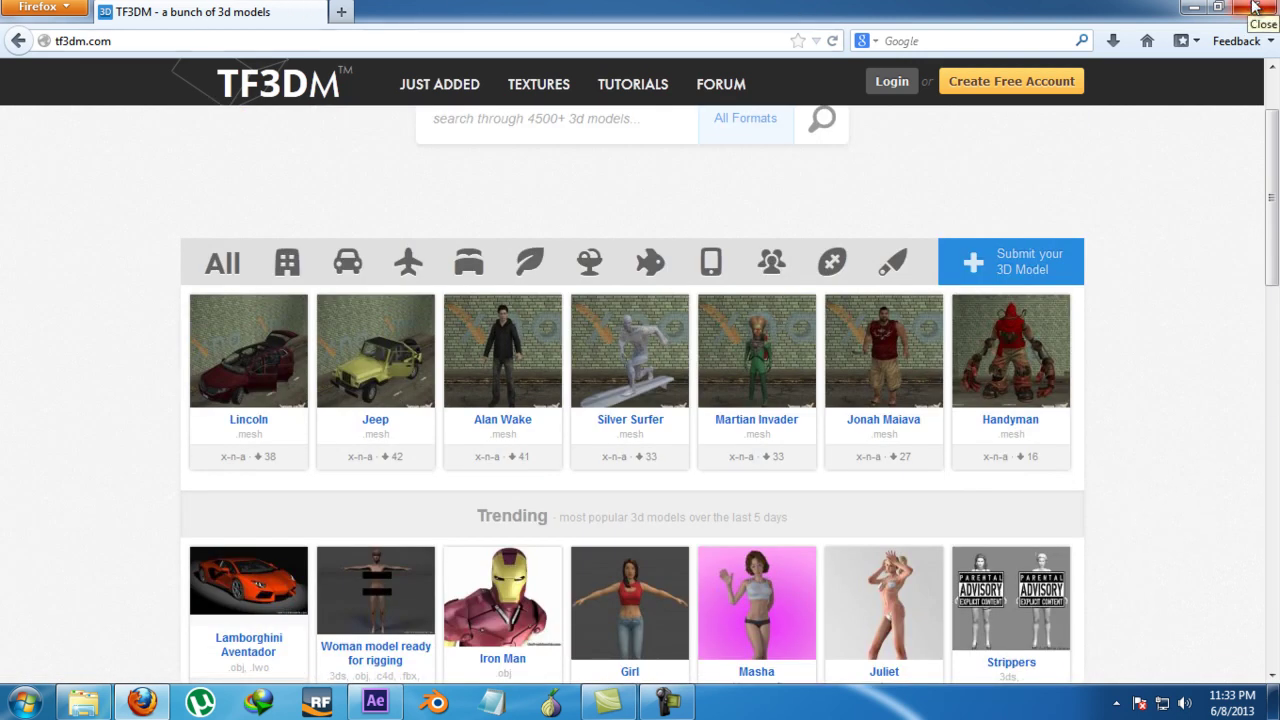
{"action": "scroll", "coordinate": [705, 227], "scroll_direction": "up", "scroll_amount": 2}
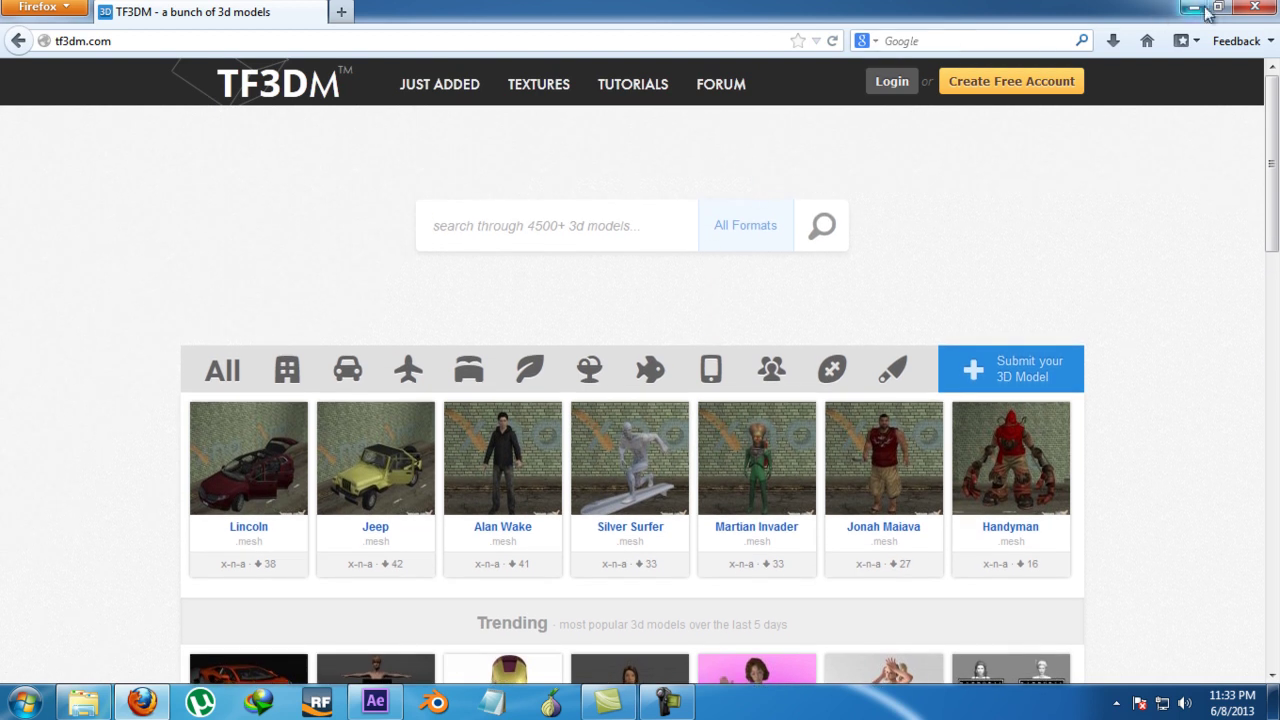
Close Firefox and start importing a 3D object from Element's Scene Setup
{"action": "left_click", "coordinate": [1254, 8]}
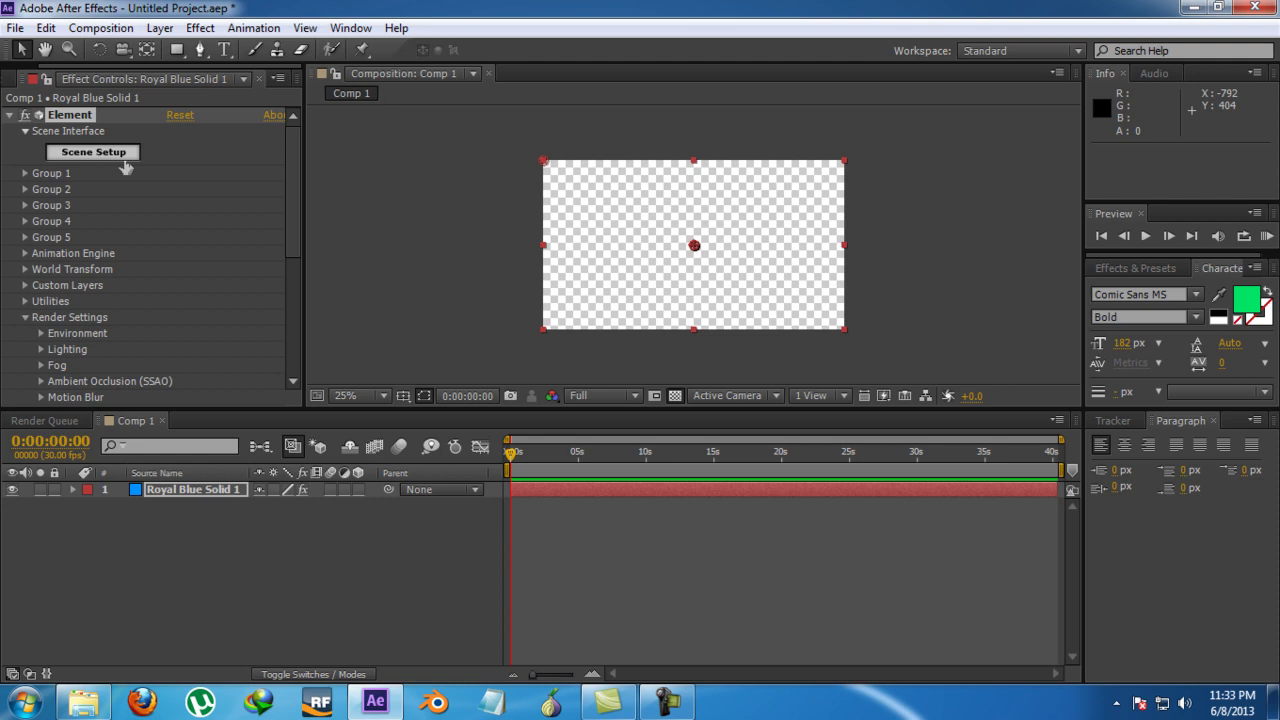
{"action": "left_click", "coordinate": [93, 152]}
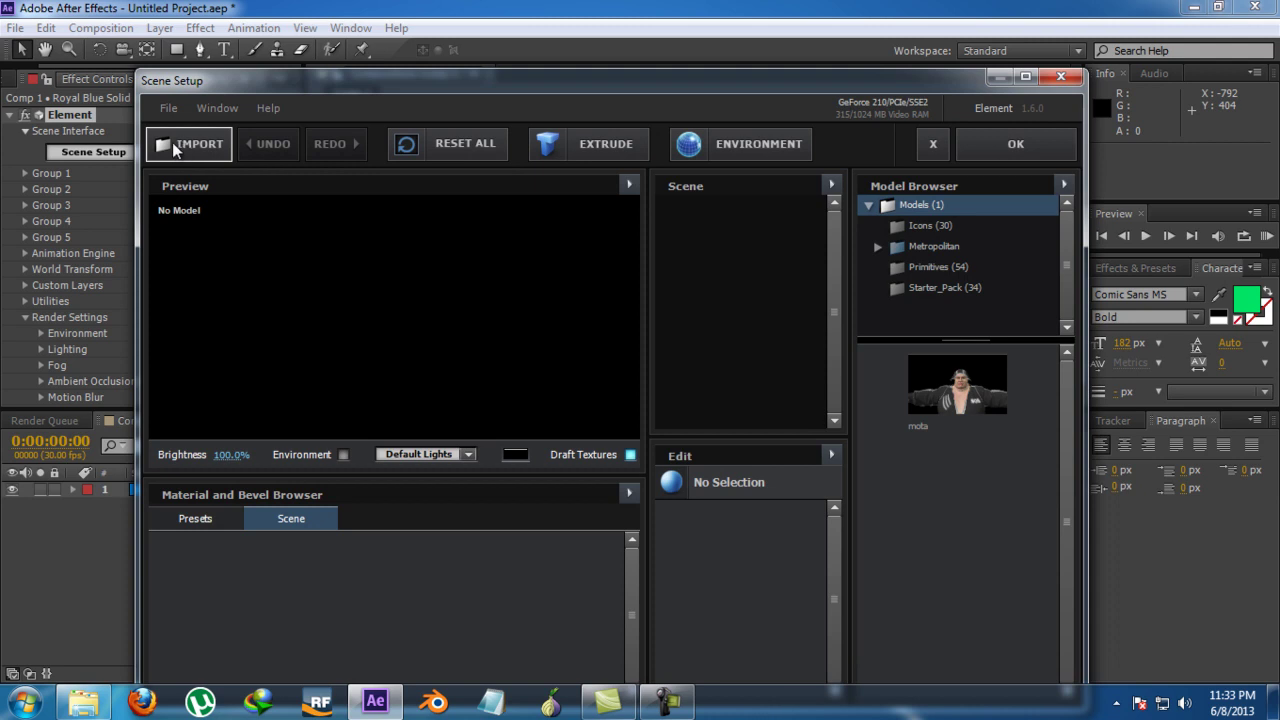
{"action": "left_click", "coordinate": [187, 152]}
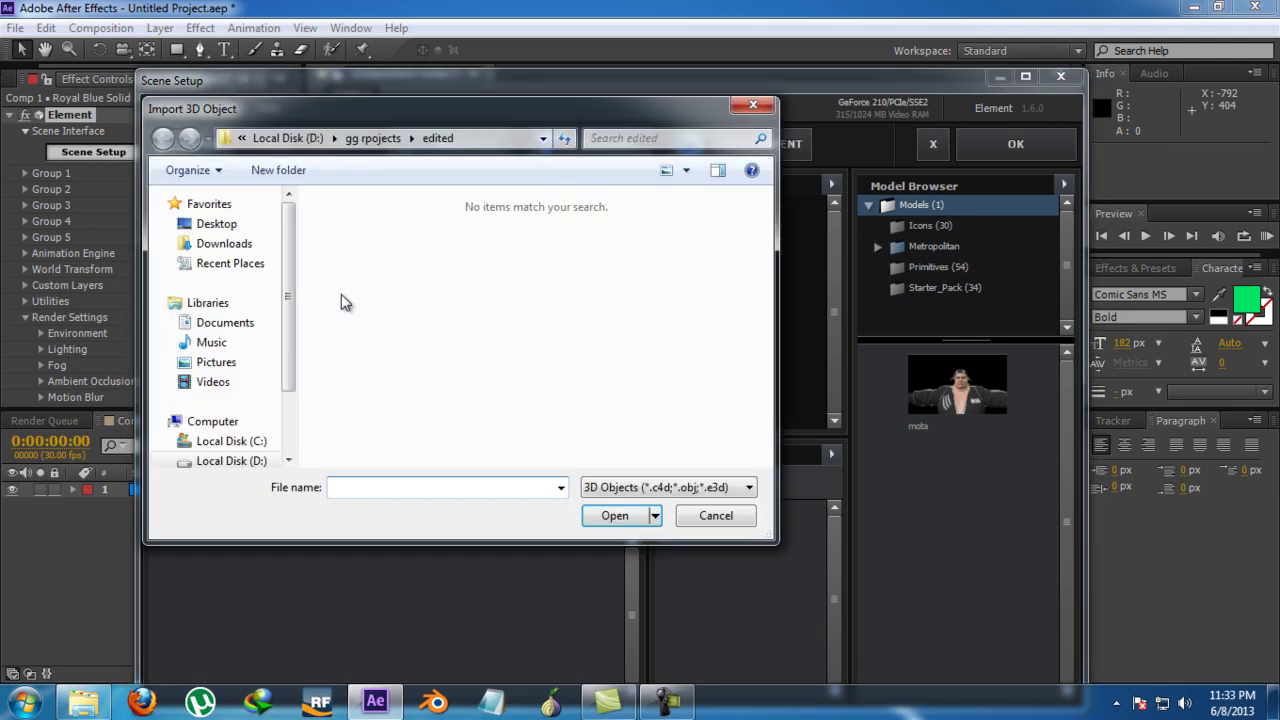
{"action": "left_click_drag", "start_coordinate": [288, 297], "coordinate": [288, 315]}
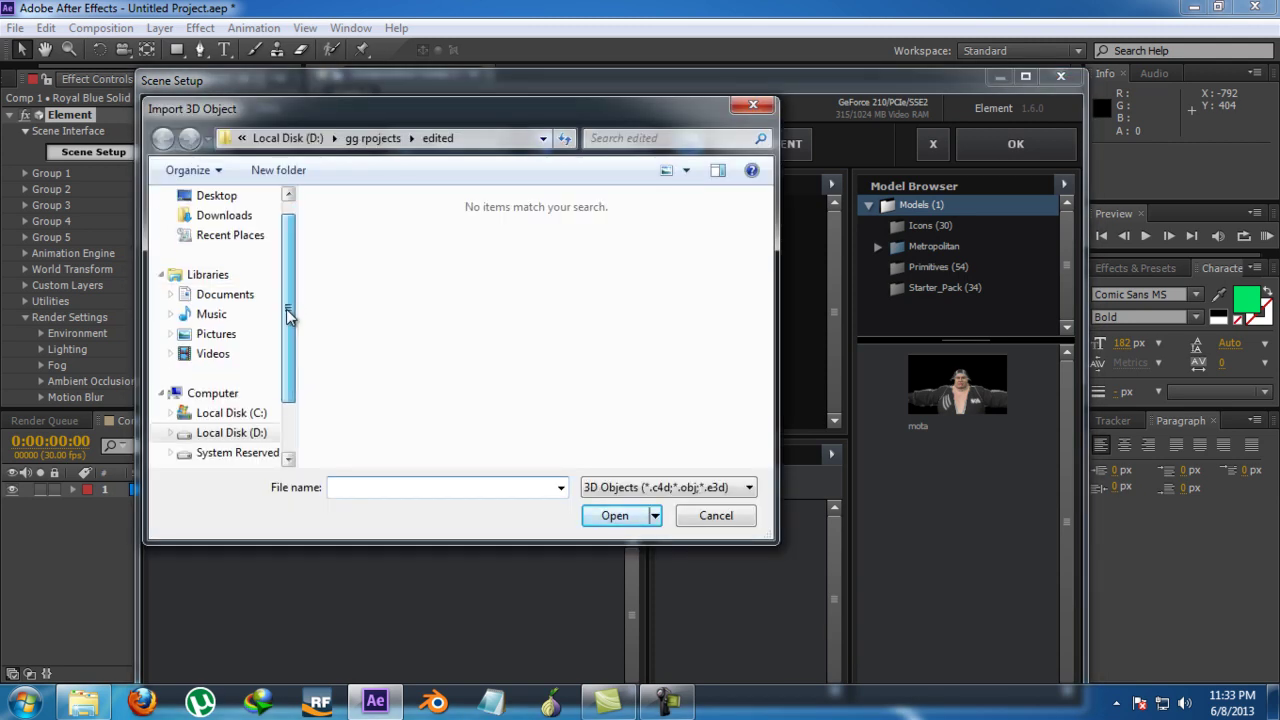
Browse to Downloads > Compressed > xrg50mn13c-oldwreckedtruck > old_wrecked_truck
{"action": "left_click", "coordinate": [254, 226]}
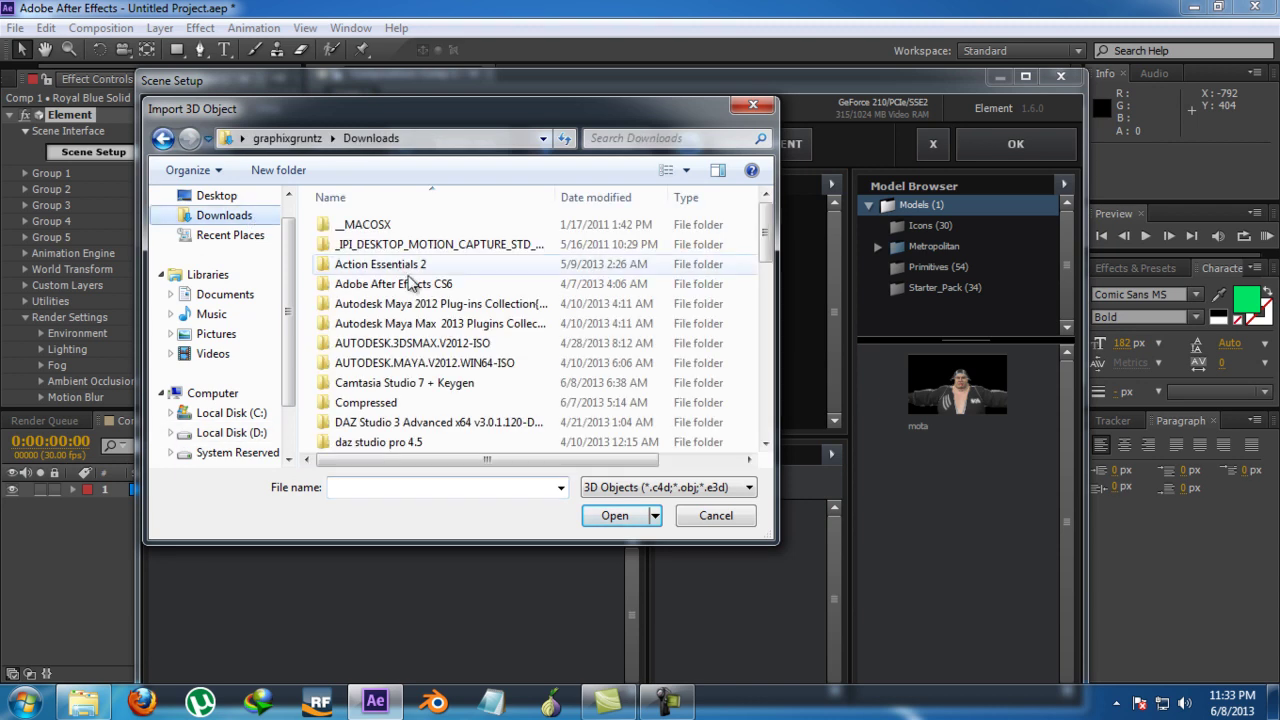
{"action": "double_click", "coordinate": [371, 401]}
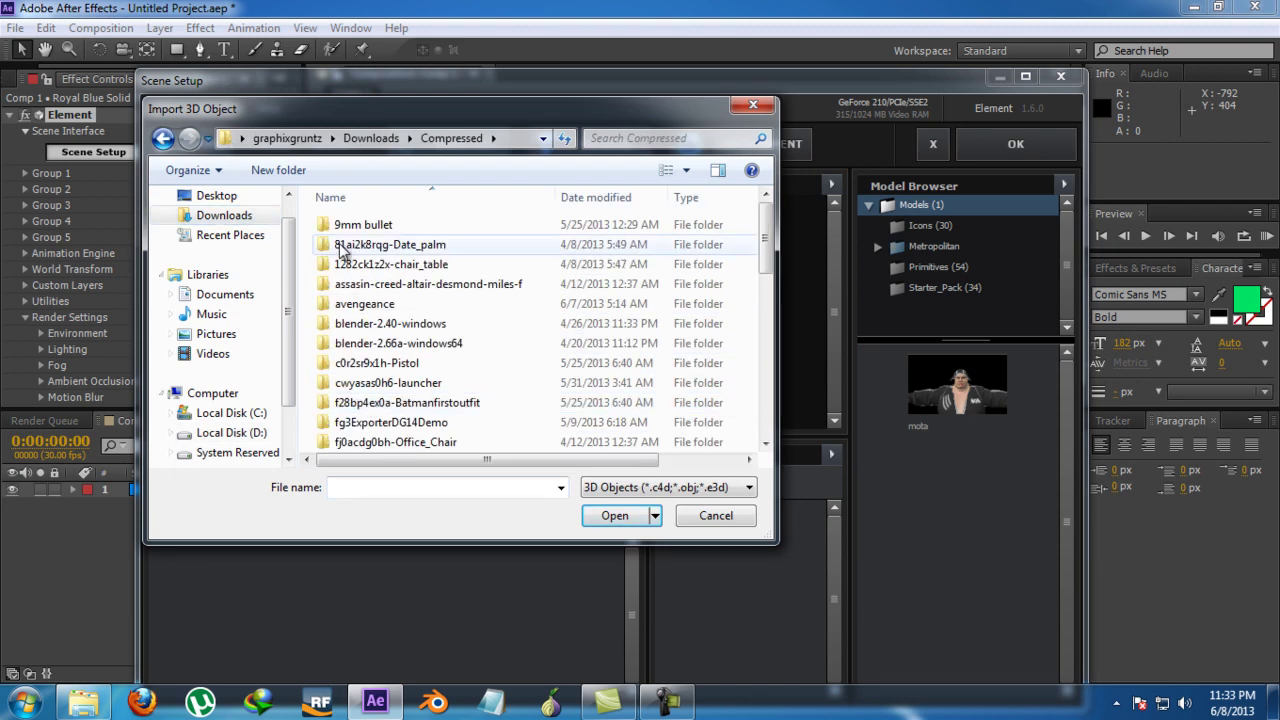
{"action": "scroll", "coordinate": [368, 282], "scroll_direction": "down", "scroll_amount": 5}
{"action": "scroll", "coordinate": [368, 282], "scroll_direction": "down", "scroll_amount": 4}
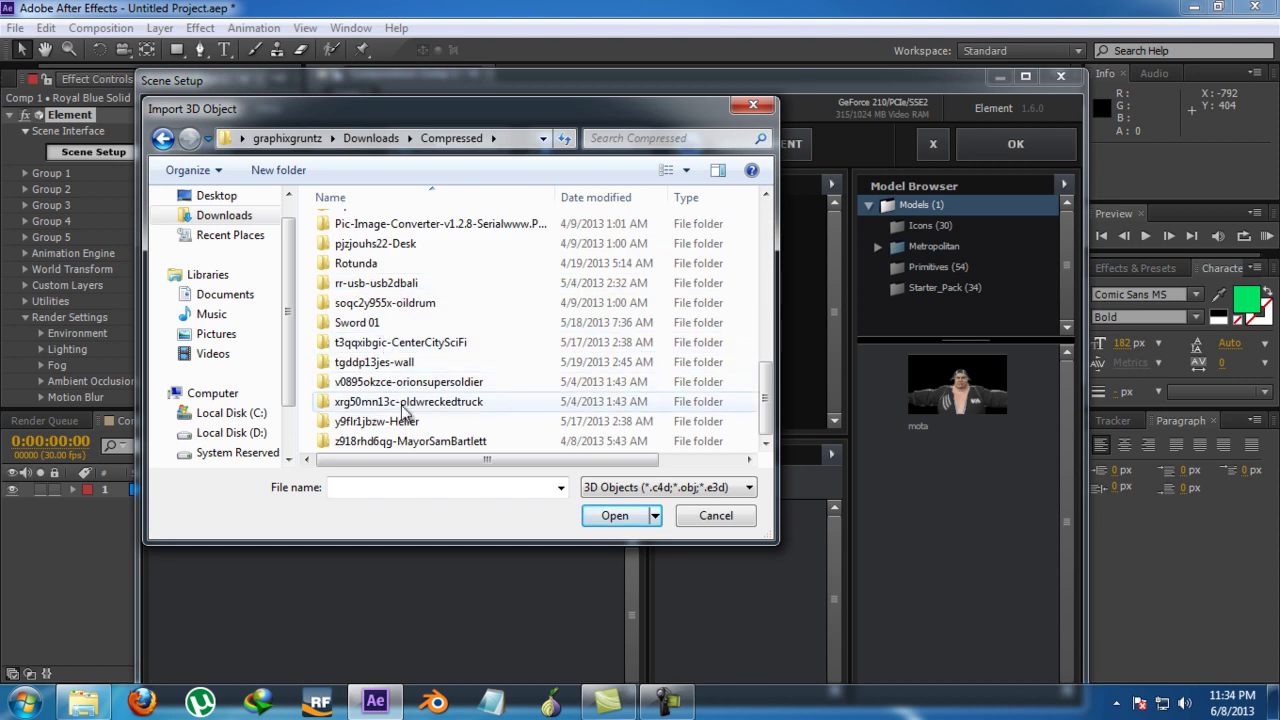
{"action": "double_click", "coordinate": [390, 402]}
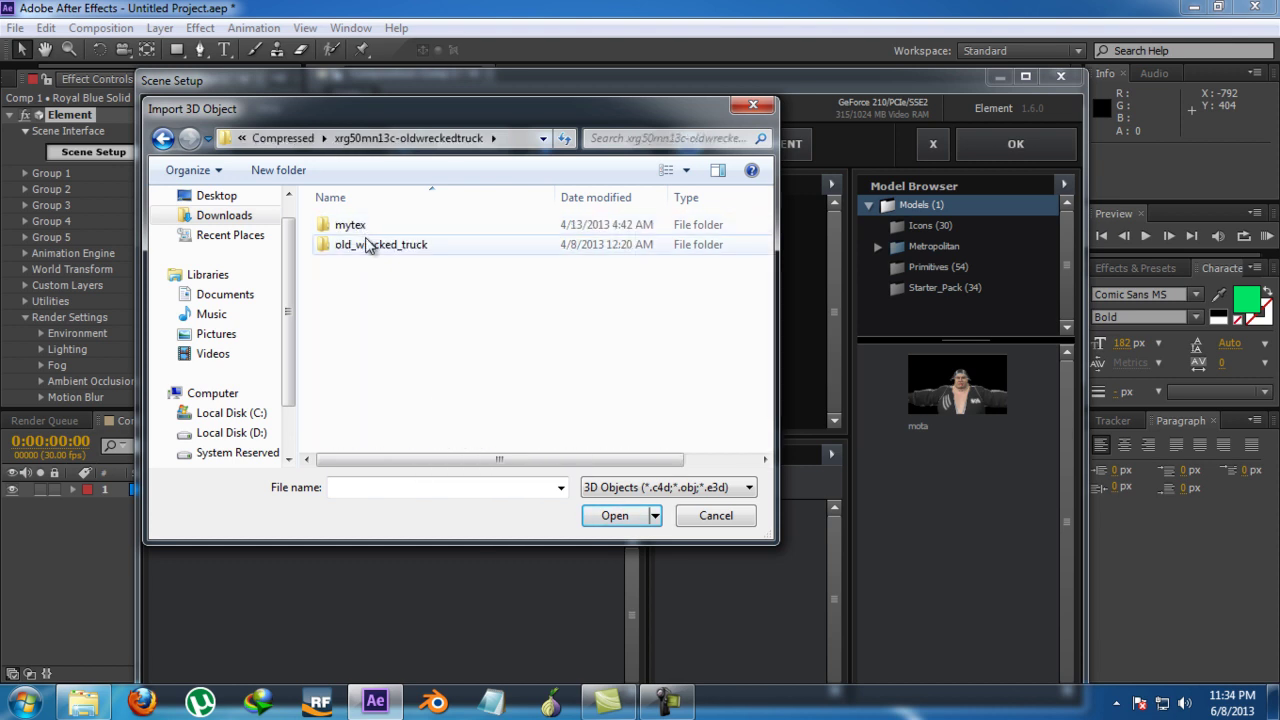
{"action": "double_click", "coordinate": [368, 245]}
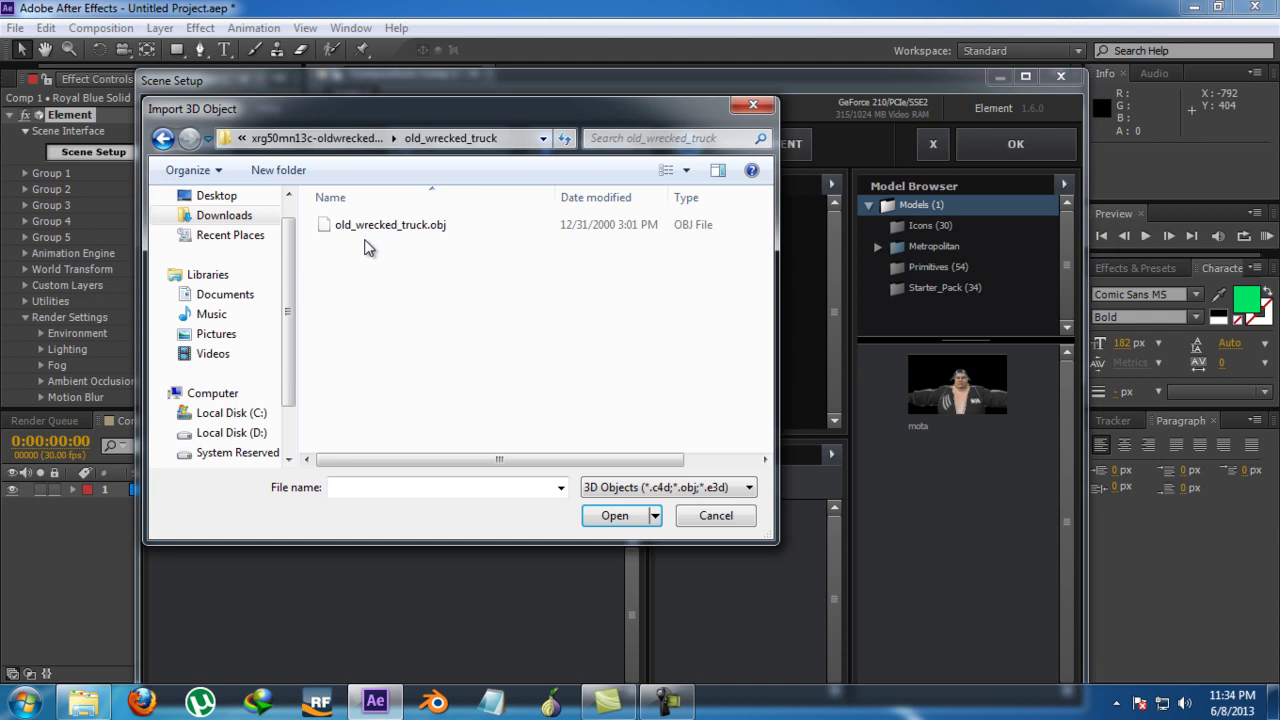
Import old_wrecked_truck.obj into the scene and turn the preview to a three-quarter view
{"action": "double_click", "coordinate": [368, 232]}
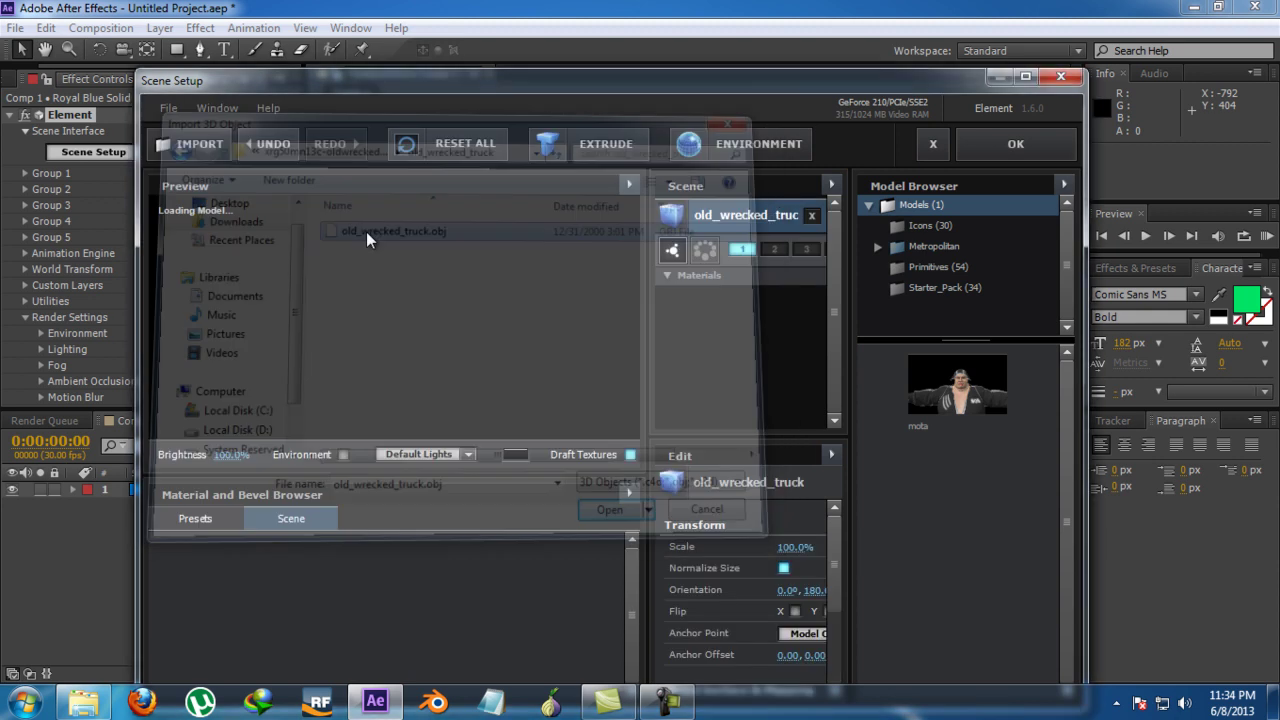
{"action": "mouse_move", "coordinate": [378, 343]}
{"action": "left_mouse_down"}
{"action": "mouse_move", "coordinate": [424, 378]}
{"action": "mouse_move", "coordinate": [581, 386]}
{"action": "mouse_move", "coordinate": [546, 277]}
{"action": "mouse_move", "coordinate": [336, 306]}
{"action": "mouse_move", "coordinate": [380, 360]}
{"action": "left_mouse_up"}
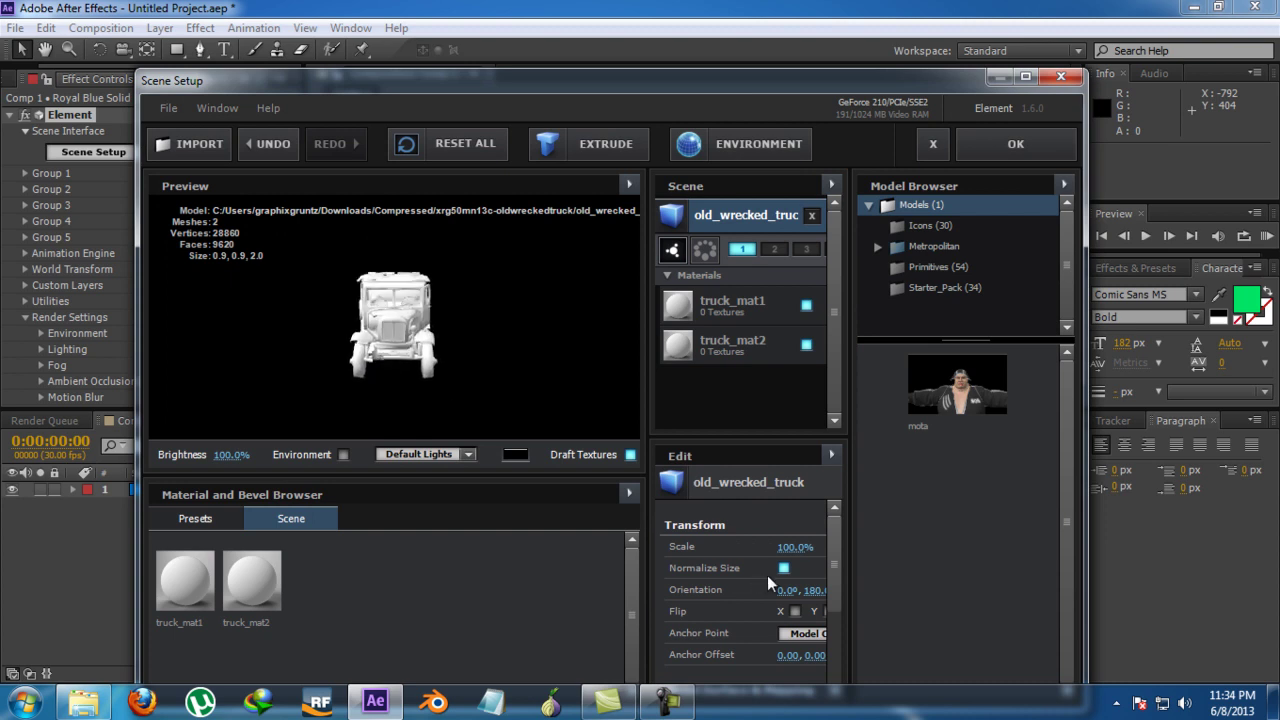
{"action": "scroll", "coordinate": [712, 547], "scroll_direction": "down", "scroll_amount": 2}
{"action": "scroll", "coordinate": [711, 549], "scroll_direction": "up", "scroll_amount": 2}
Scale the truck to 194% and set its orientation to 359.5, testing and reverting X/Y mirroring
{"action": "mouse_move", "coordinate": [795, 547]}
{"action": "left_mouse_down"}
{"action": "mouse_move", "coordinate": [858, 530]}
{"action": "mouse_move", "coordinate": [800, 540]}
{"action": "left_mouse_up"}
{"action": "scroll", "coordinate": [758, 578], "scroll_direction": "down", "scroll_amount": 2}
{"action": "mouse_move", "coordinate": [789, 524]}
{"action": "left_mouse_down"}
{"action": "mouse_move", "coordinate": [815, 524]}
{"action": "mouse_move", "coordinate": [785, 524]}
{"action": "left_mouse_up"}
{"action": "left_click_drag", "start_coordinate": [469, 347], "coordinate": [395, 268]}
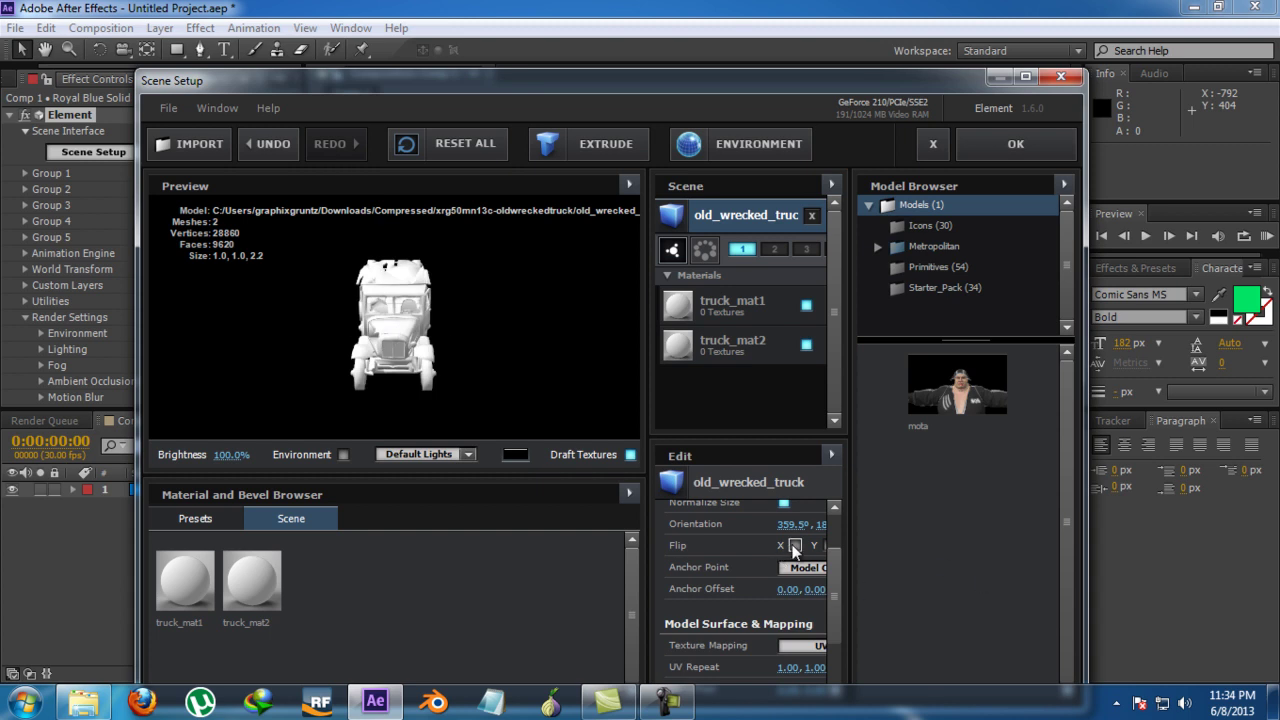
{"action": "left_click", "coordinate": [795, 546]}
{"action": "left_click", "coordinate": [795, 546]}
{"action": "left_click", "coordinate": [825, 546]}
{"action": "left_click", "coordinate": [825, 546]}
Compare the truck's shading with Auto Normals on and off, leaving them off
{"action": "scroll", "coordinate": [789, 592], "scroll_direction": "down", "scroll_amount": 2}
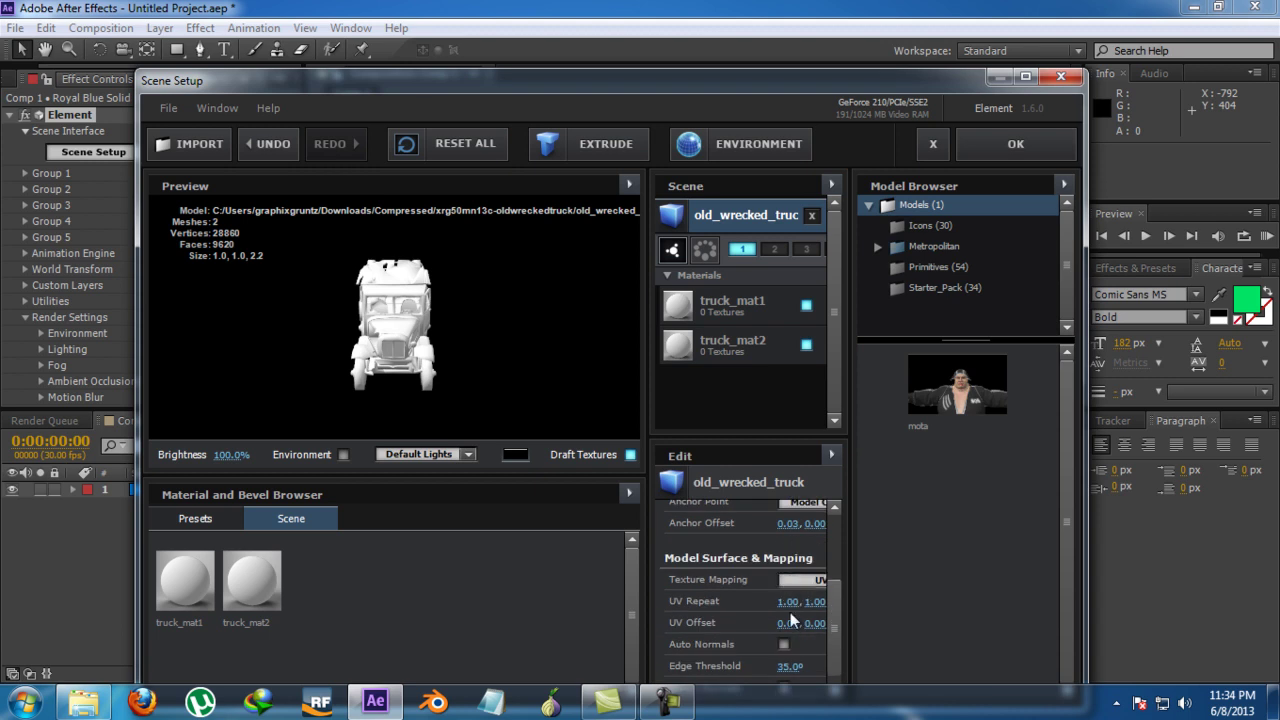
{"action": "scroll", "coordinate": [788, 618], "scroll_direction": "down", "scroll_amount": 1}
{"action": "left_click", "coordinate": [784, 632]}
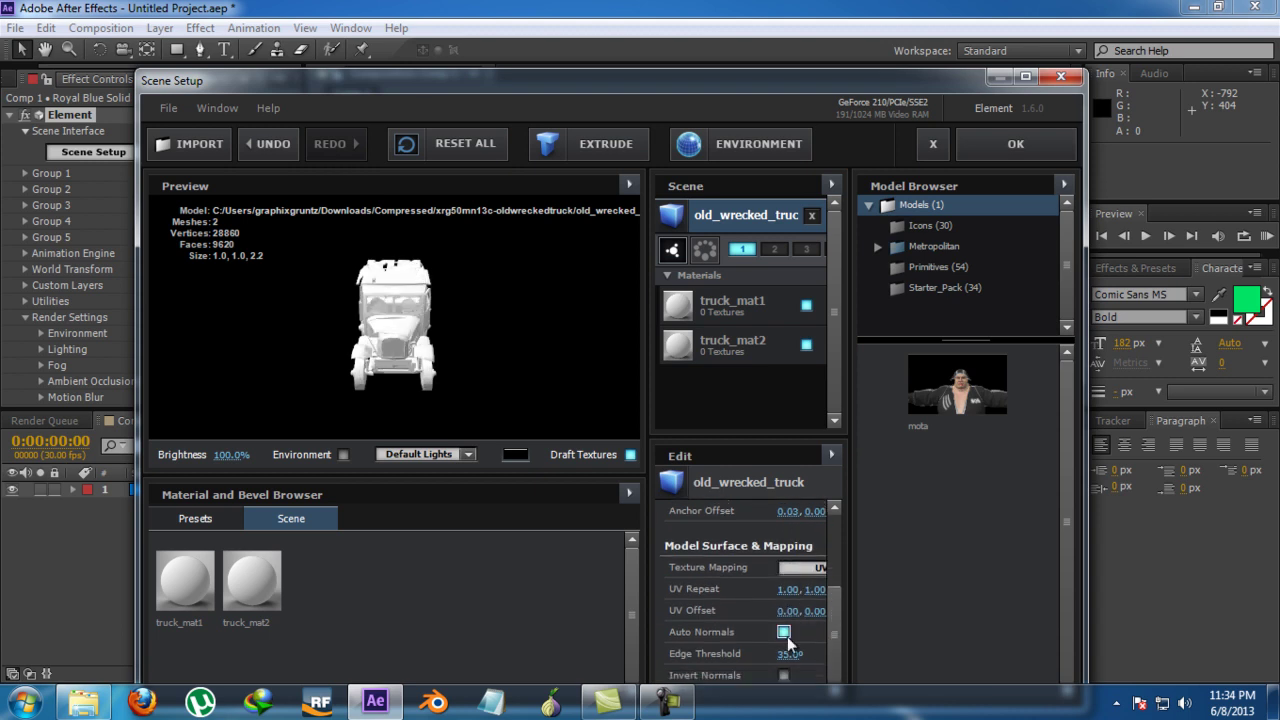
{"action": "left_click_drag", "start_coordinate": [296, 292], "coordinate": [367, 322]}
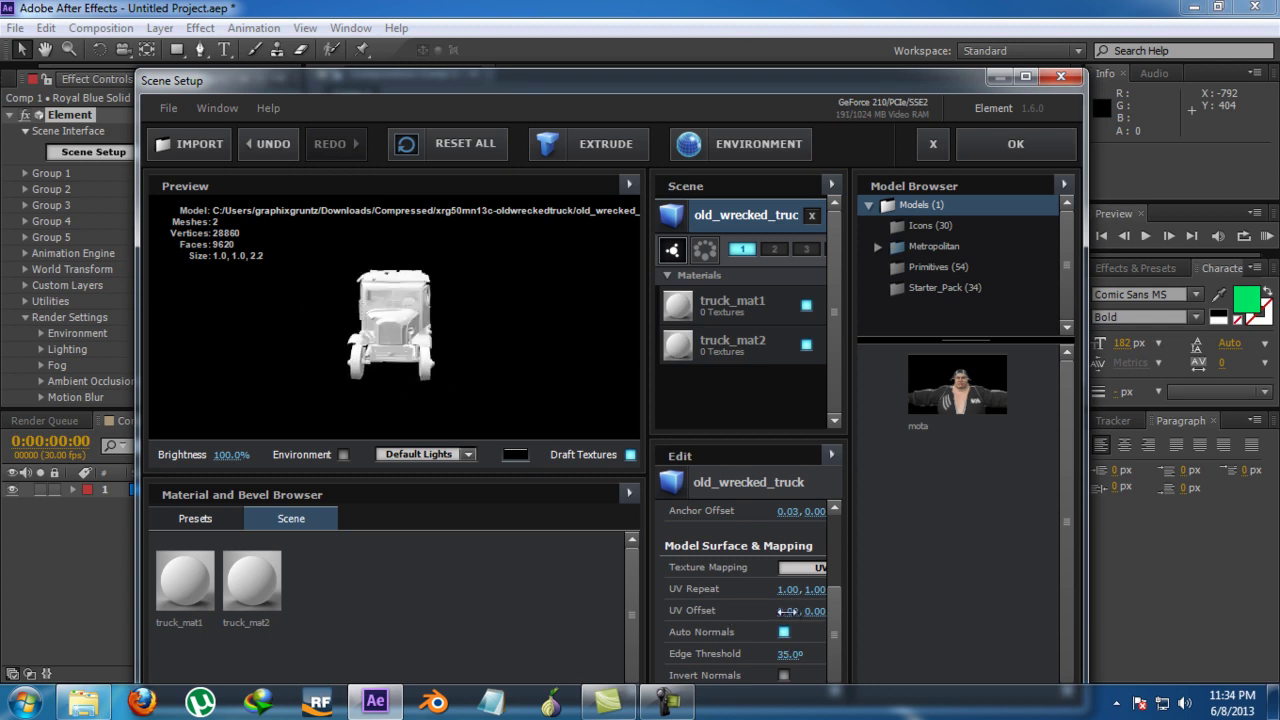
{"action": "left_click", "coordinate": [784, 633]}
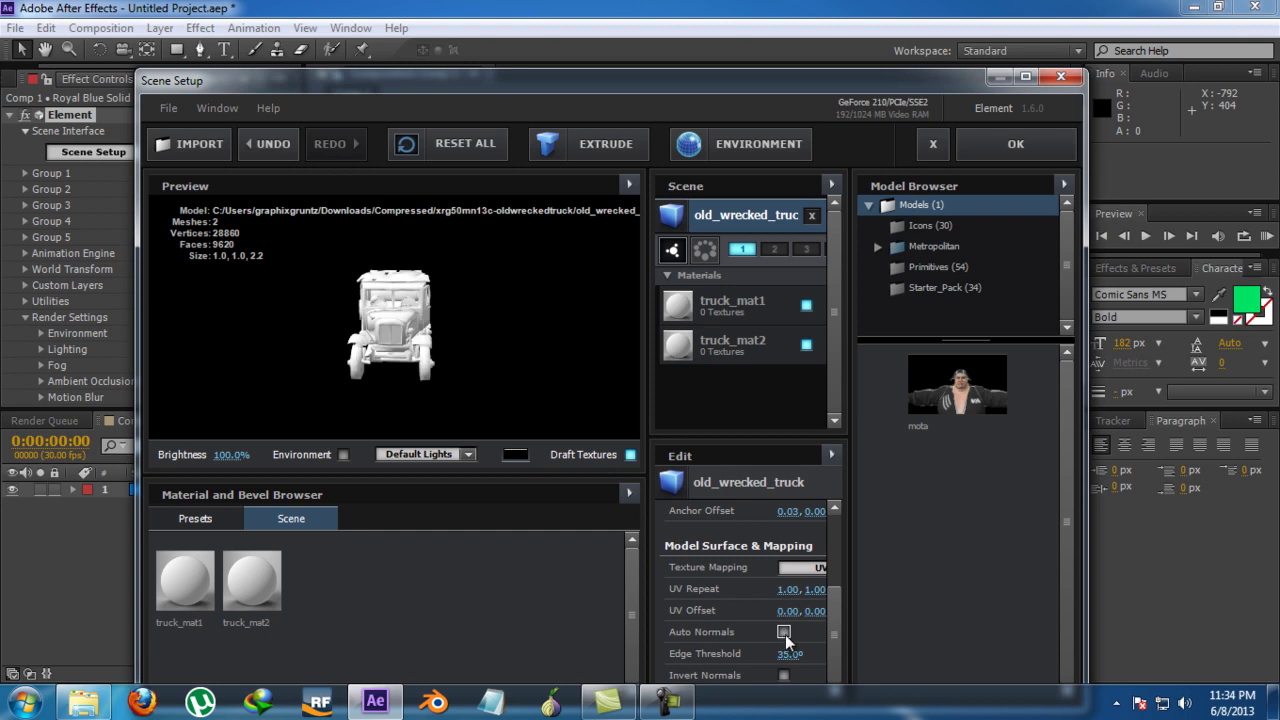
{"action": "left_click", "coordinate": [784, 633]}
{"action": "left_click_drag", "start_coordinate": [432, 375], "coordinate": [490, 350]}
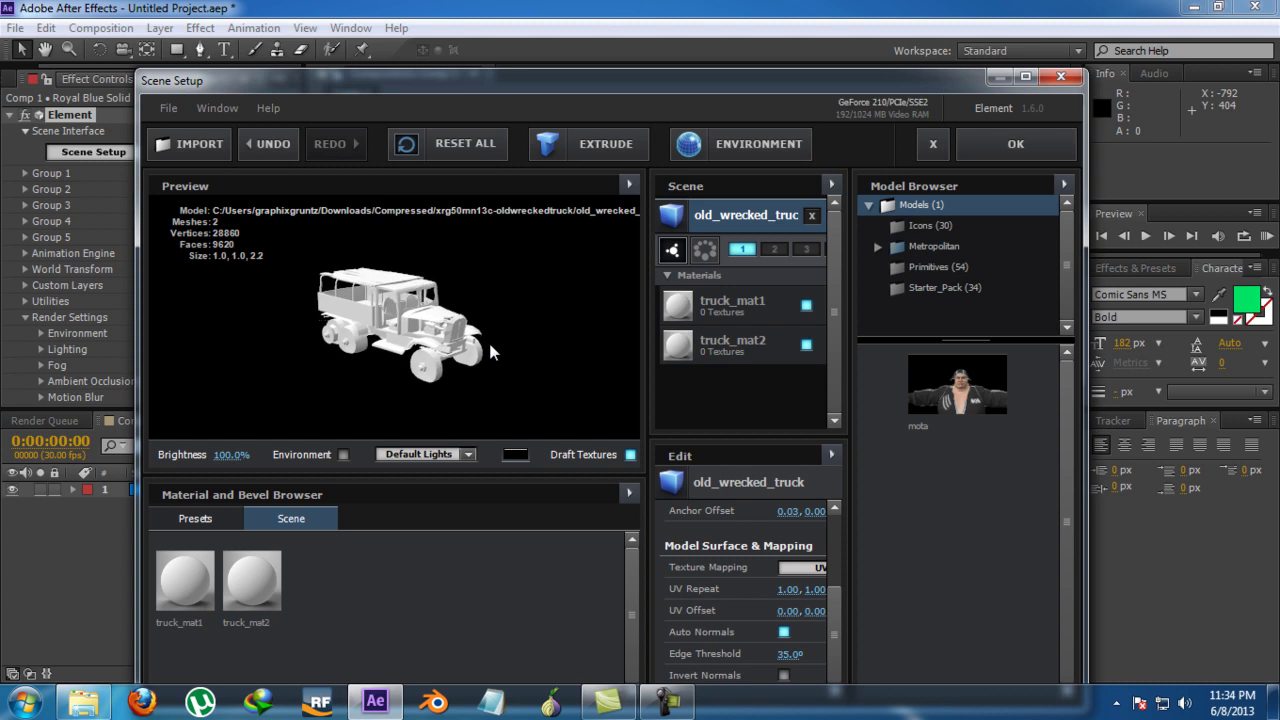
{"action": "left_click", "coordinate": [784, 633]}
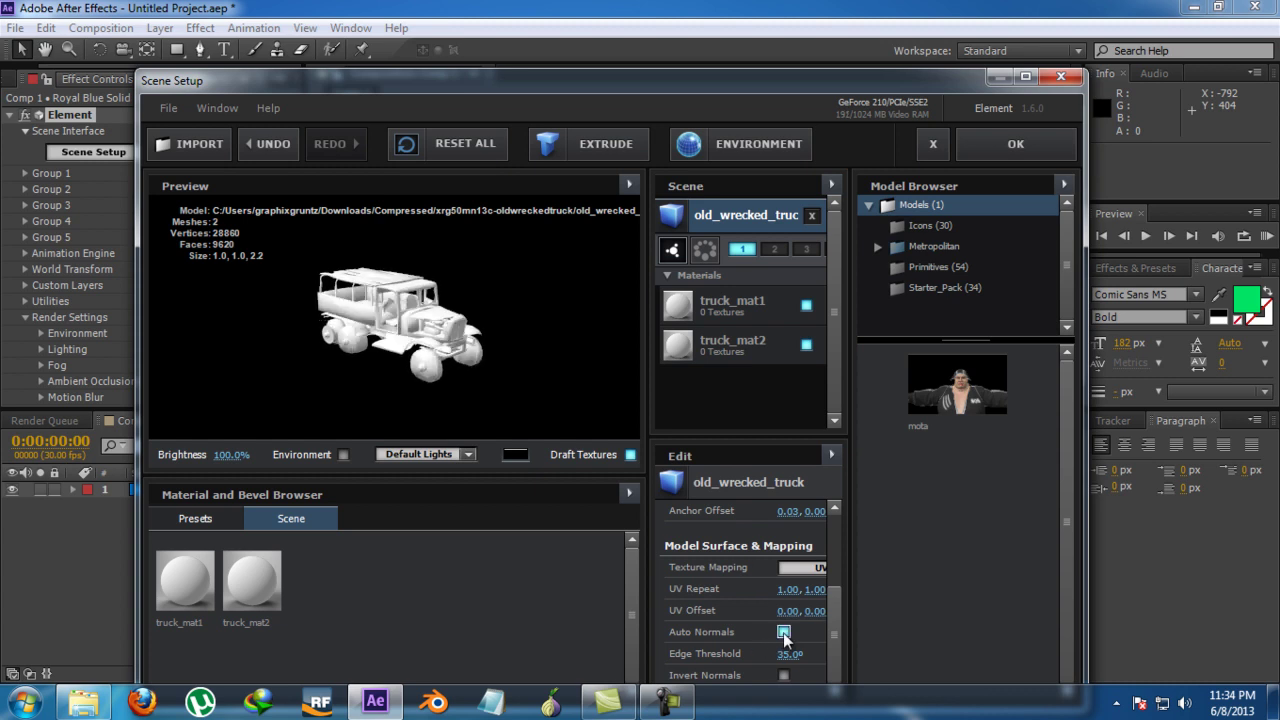
{"action": "left_click", "coordinate": [784, 633]}
{"action": "left_click_drag", "start_coordinate": [468, 346], "coordinate": [420, 335]}
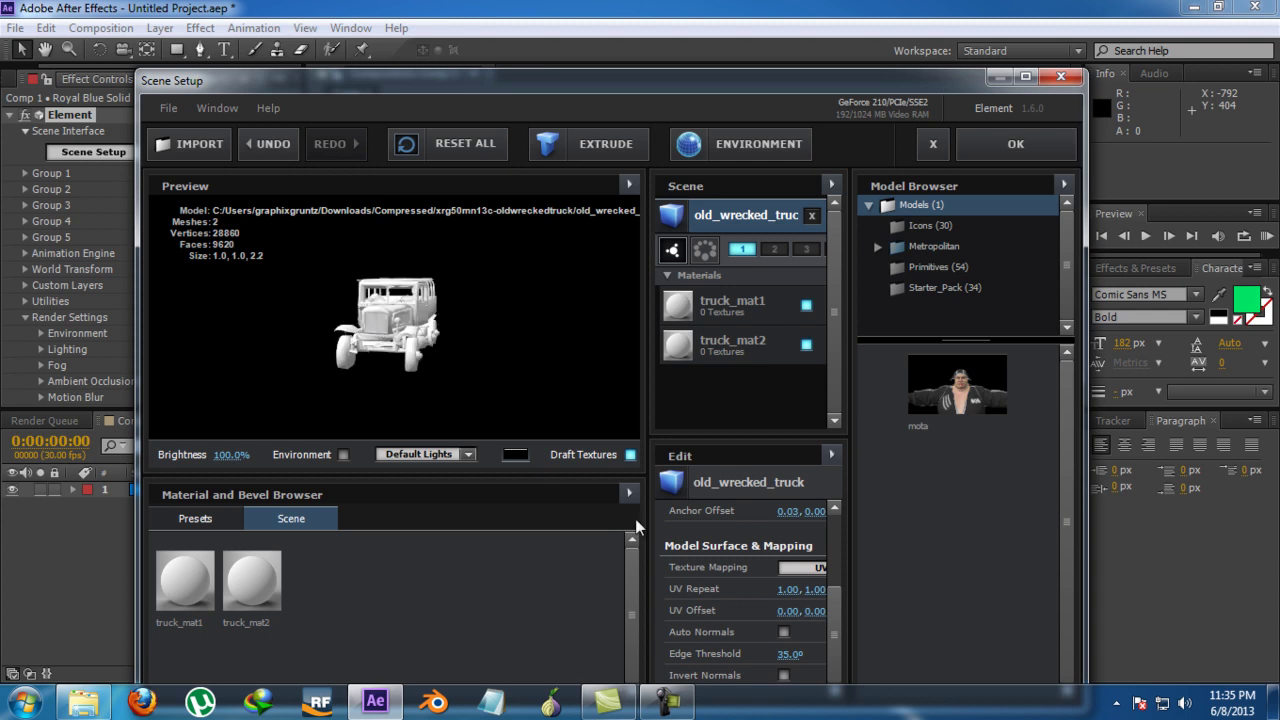
{"action": "left_click", "coordinate": [784, 633]}
{"action": "left_click", "coordinate": [784, 633]}
Set the truck's Edge Threshold to 39° and test Invert Normals before turning it off
{"action": "left_click_drag", "start_coordinate": [812, 655], "coordinate": [776, 668]}
{"action": "scroll", "coordinate": [832, 612], "scroll_direction": "up", "scroll_amount": 2}
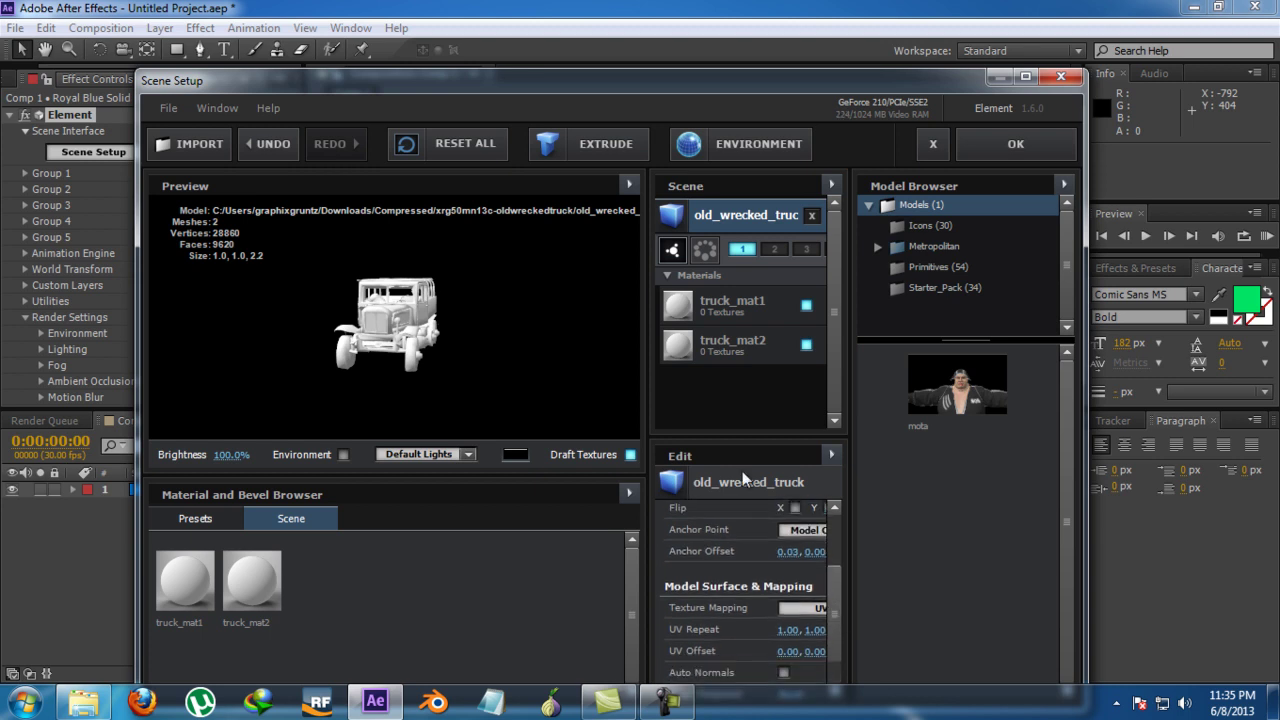
{"action": "scroll", "coordinate": [800, 612], "scroll_direction": "down", "scroll_amount": 2}
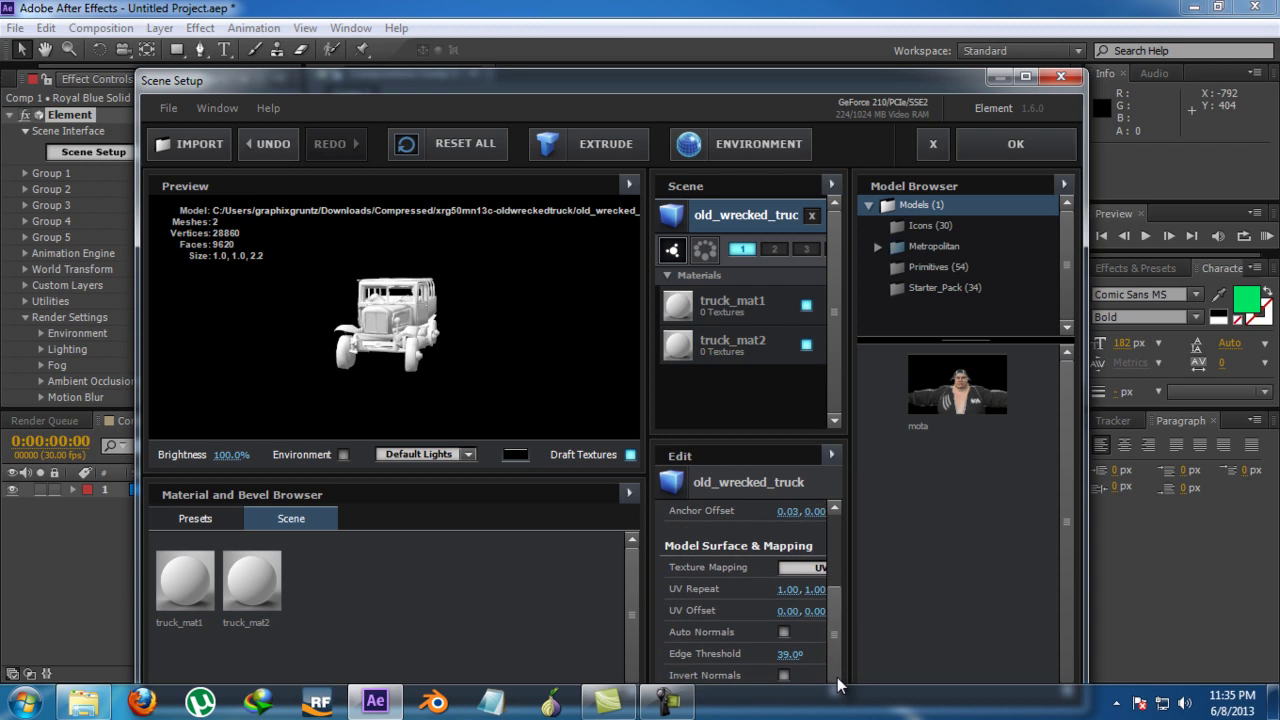
{"action": "left_click", "coordinate": [783, 676]}
{"action": "left_click_drag", "start_coordinate": [390, 364], "coordinate": [417, 376]}
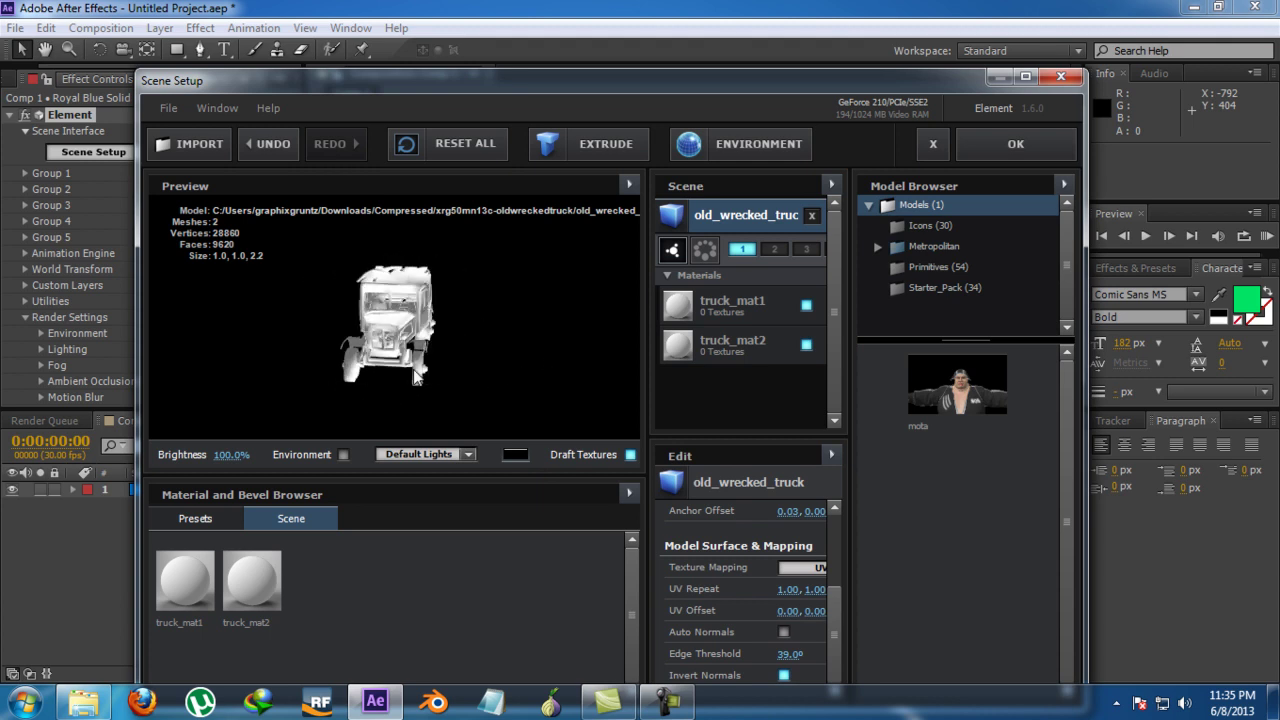
{"action": "left_click", "coordinate": [783, 675]}
{"action": "mouse_move", "coordinate": [341, 345]}
{"action": "left_mouse_down"}
{"action": "mouse_move", "coordinate": [383, 343]}
{"action": "mouse_move", "coordinate": [511, 390]}
{"action": "mouse_move", "coordinate": [373, 330]}
{"action": "mouse_move", "coordinate": [351, 342]}
{"action": "mouse_move", "coordinate": [392, 312]}
{"action": "mouse_move", "coordinate": [405, 318]}
{"action": "mouse_move", "coordinate": [400, 304]}
{"action": "left_mouse_up"}
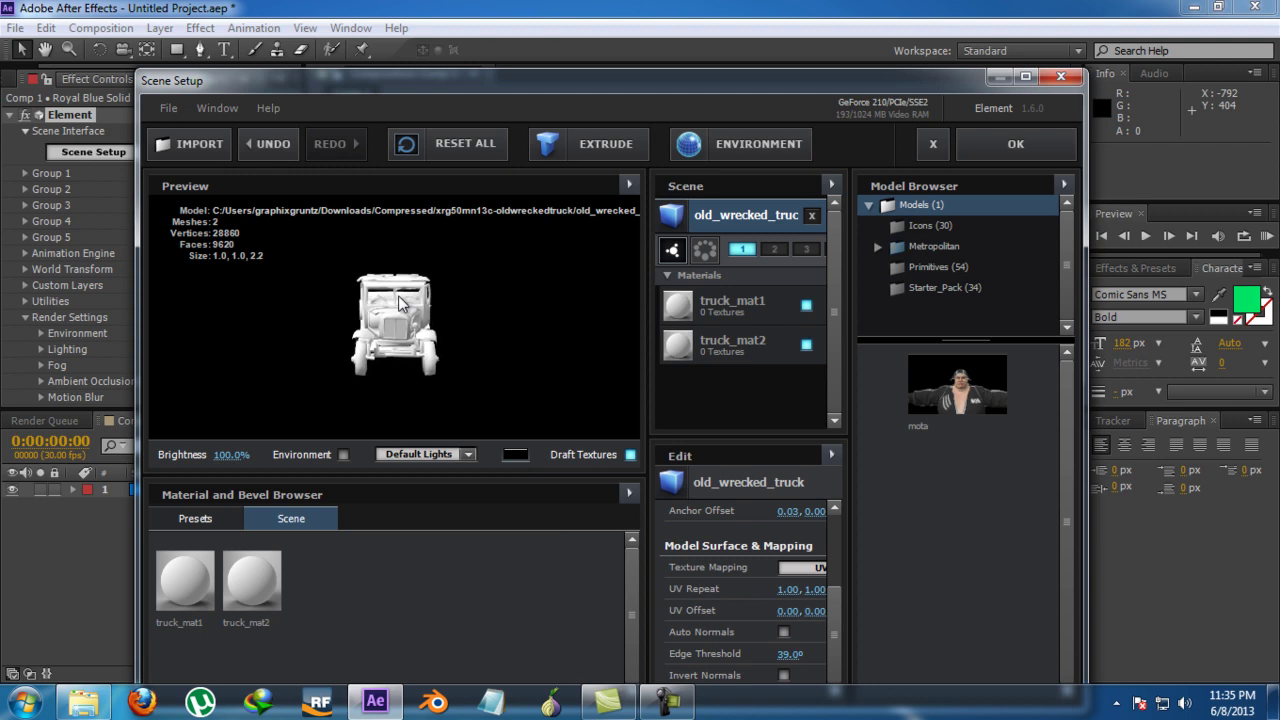
{"action": "left_click", "coordinate": [158, 108]}
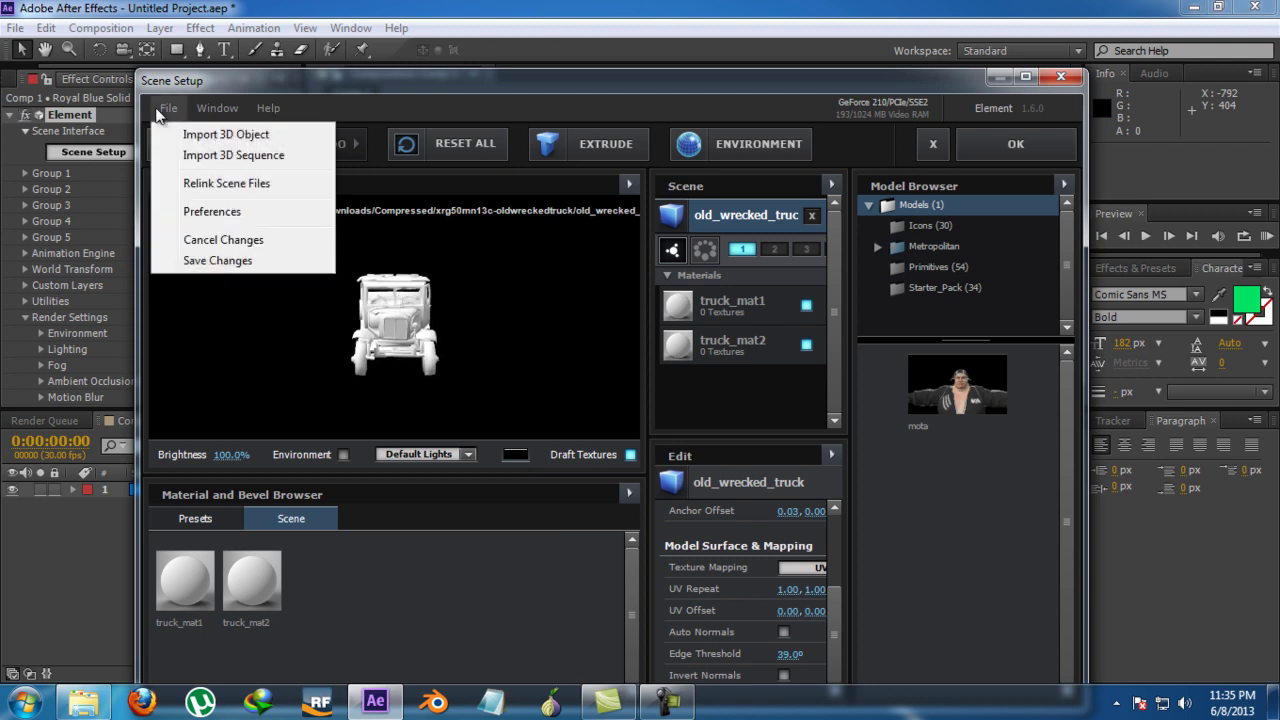
Import the group1.000001.obj sequence from Documents > maya > projects > default > scenes
{"action": "left_click", "coordinate": [179, 158]}
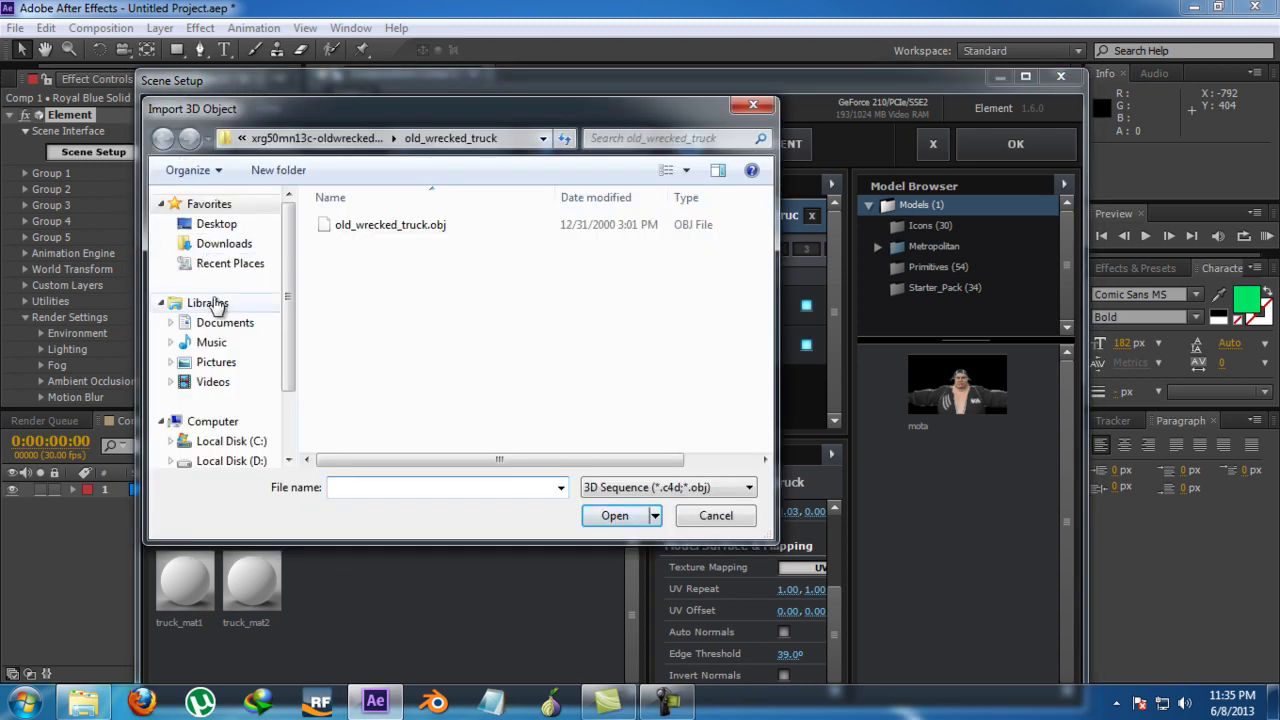
{"action": "left_click", "coordinate": [222, 324]}
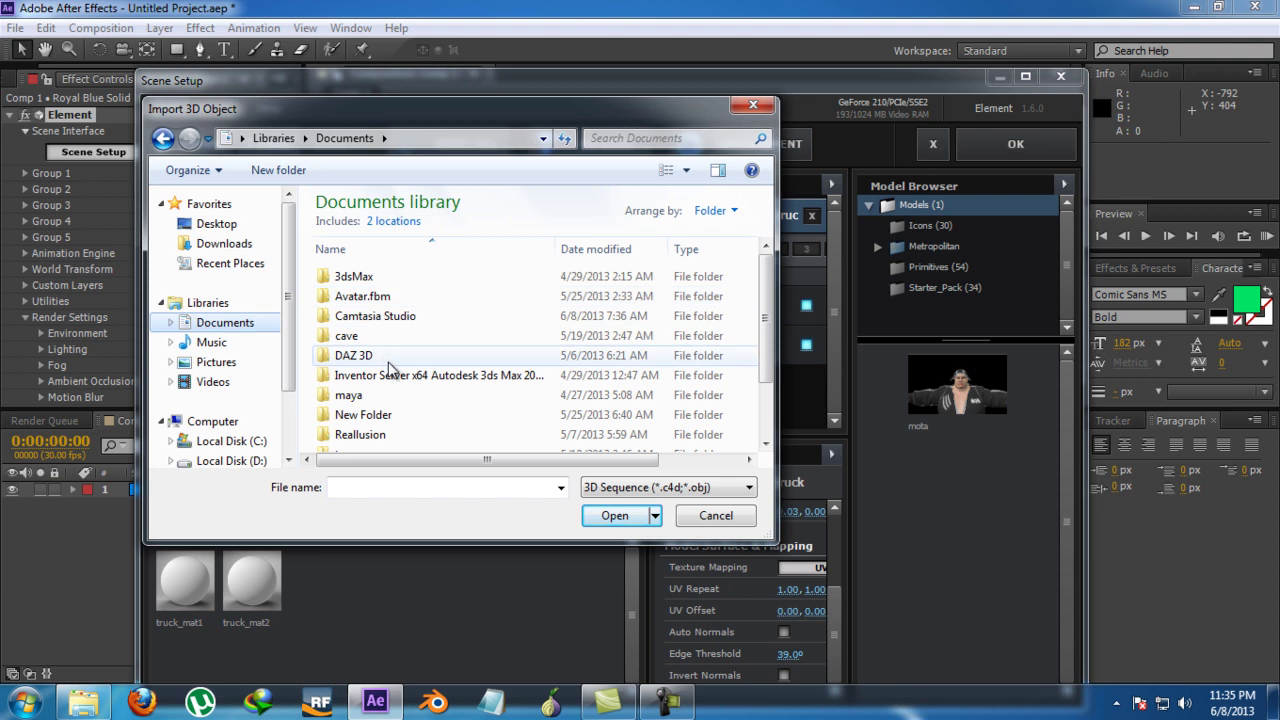
{"action": "double_click", "coordinate": [365, 398]}
{"action": "double_click", "coordinate": [358, 336]}
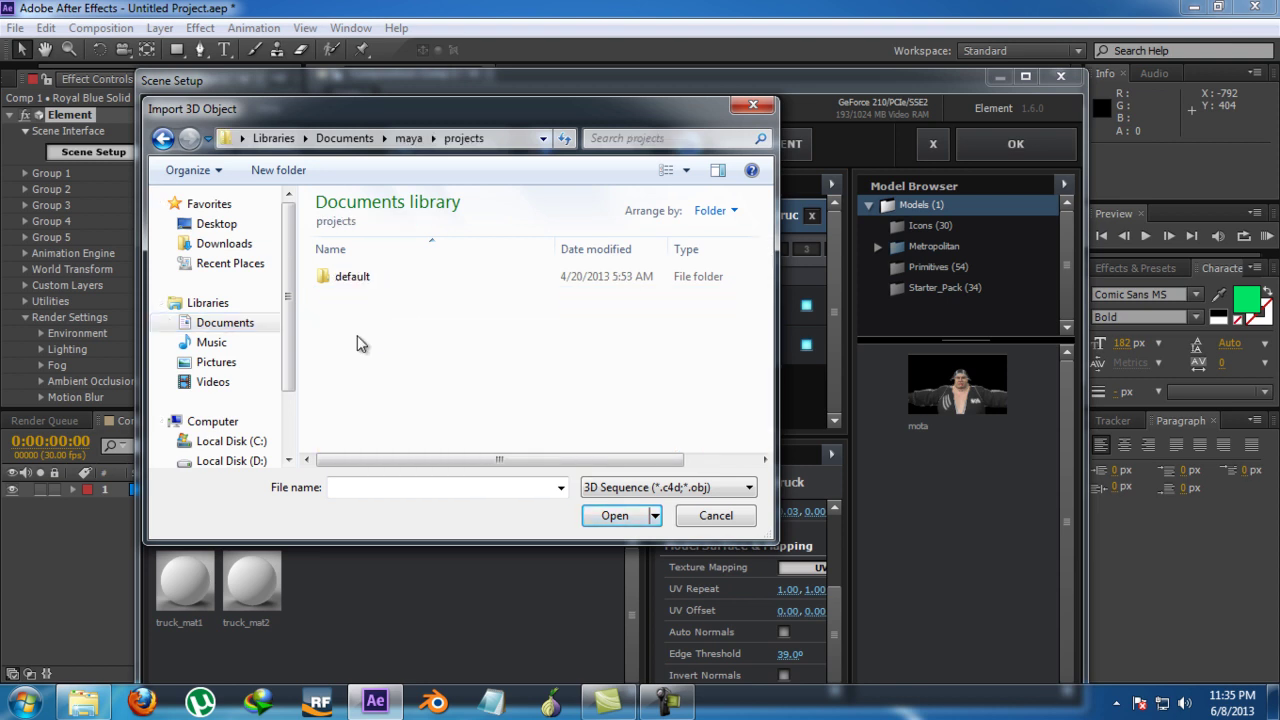
{"action": "double_click", "coordinate": [355, 279]}
{"action": "scroll", "coordinate": [362, 415], "scroll_direction": "down", "scroll_amount": 2}
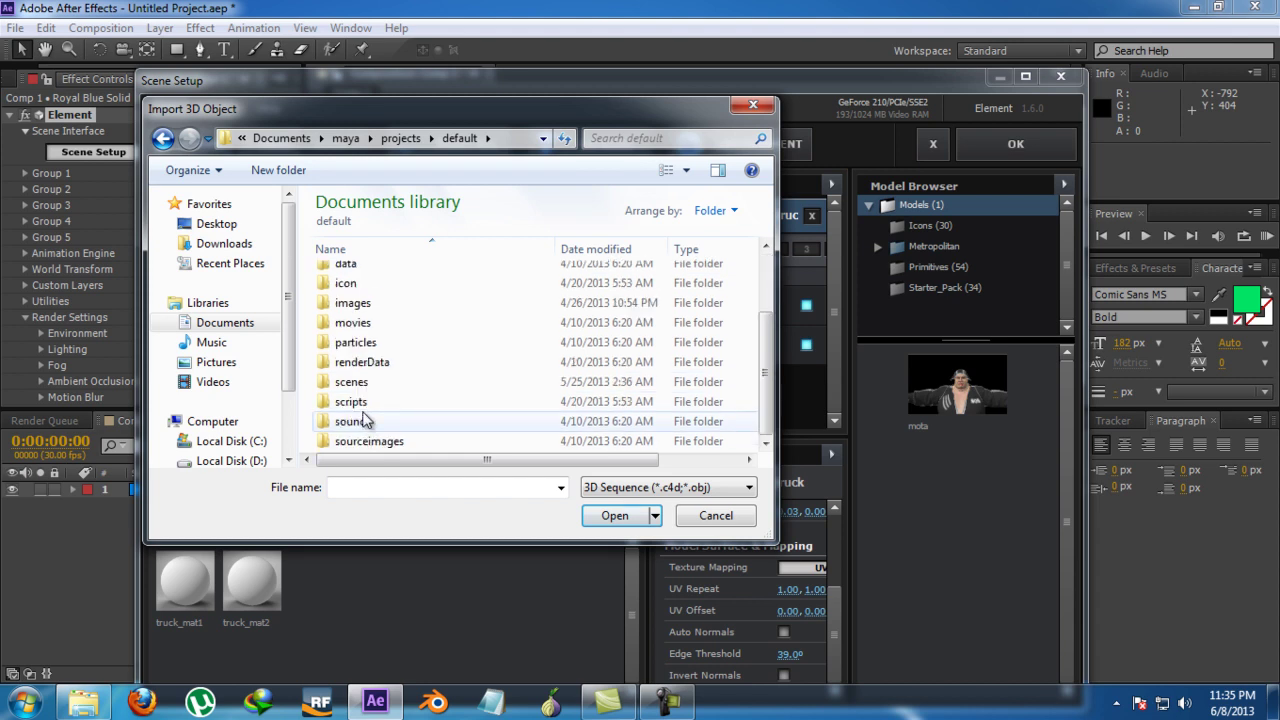
{"action": "double_click", "coordinate": [355, 382]}
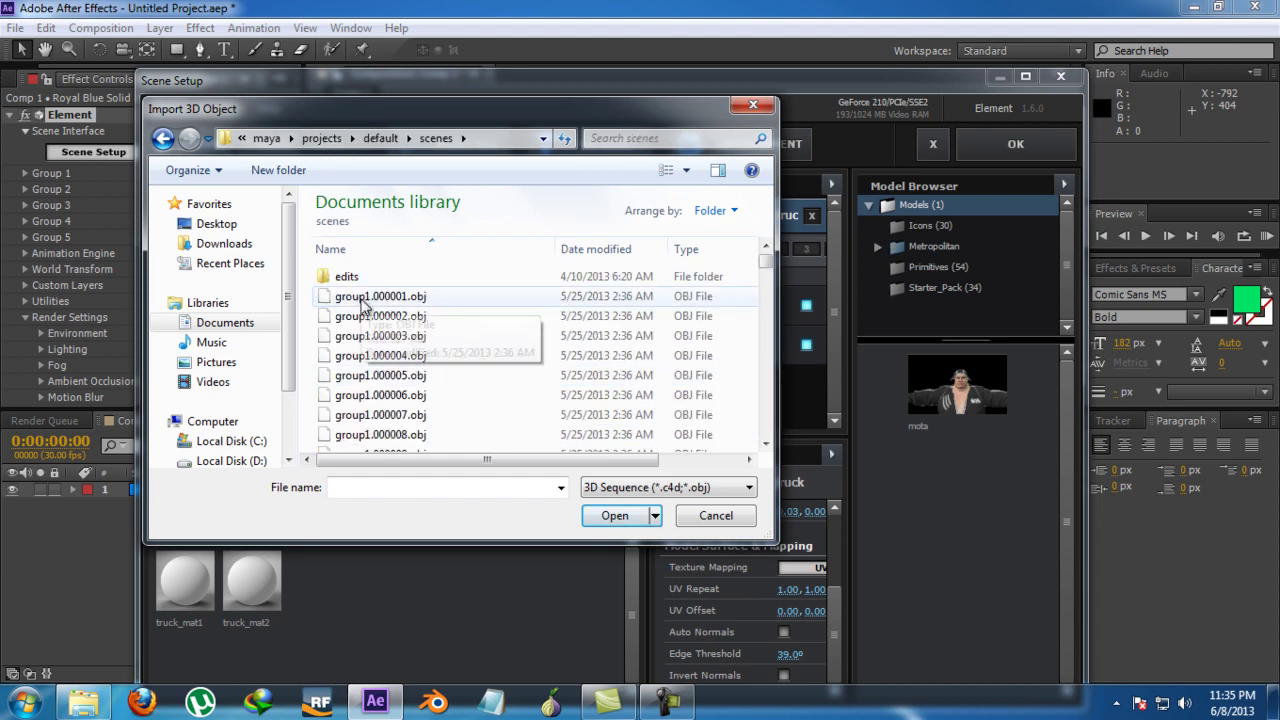
{"action": "double_click", "coordinate": [363, 300]}
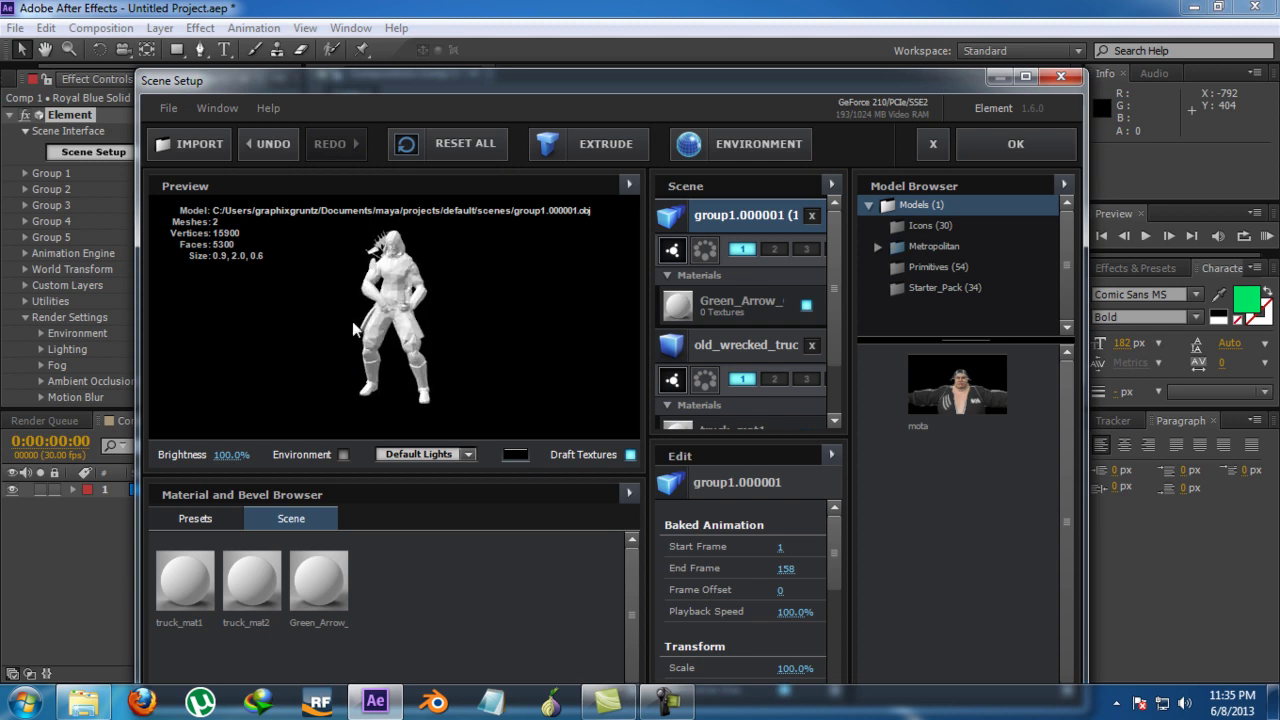
Set the character's Frame Offset to 0 and delete old_wrecked_truck from the scene
{"action": "left_click_drag", "start_coordinate": [832, 538], "coordinate": [831, 556]}
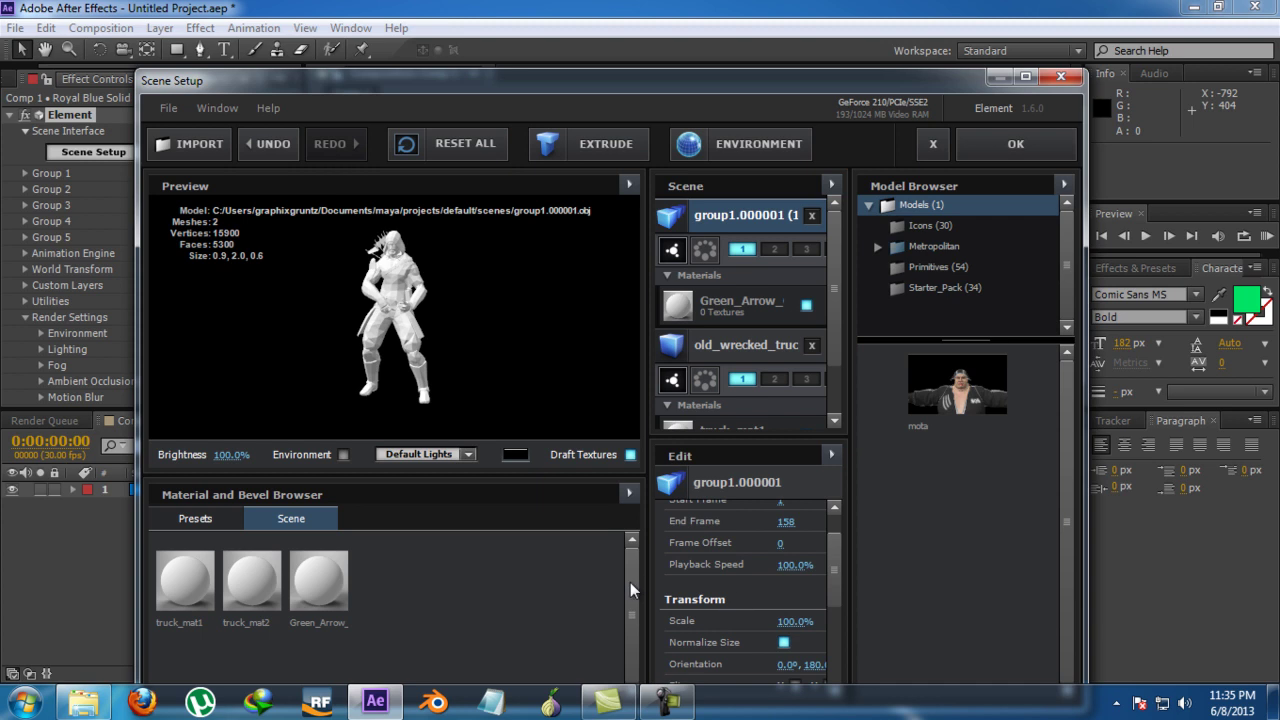
{"action": "left_click_drag", "start_coordinate": [830, 580], "coordinate": [835, 540]}
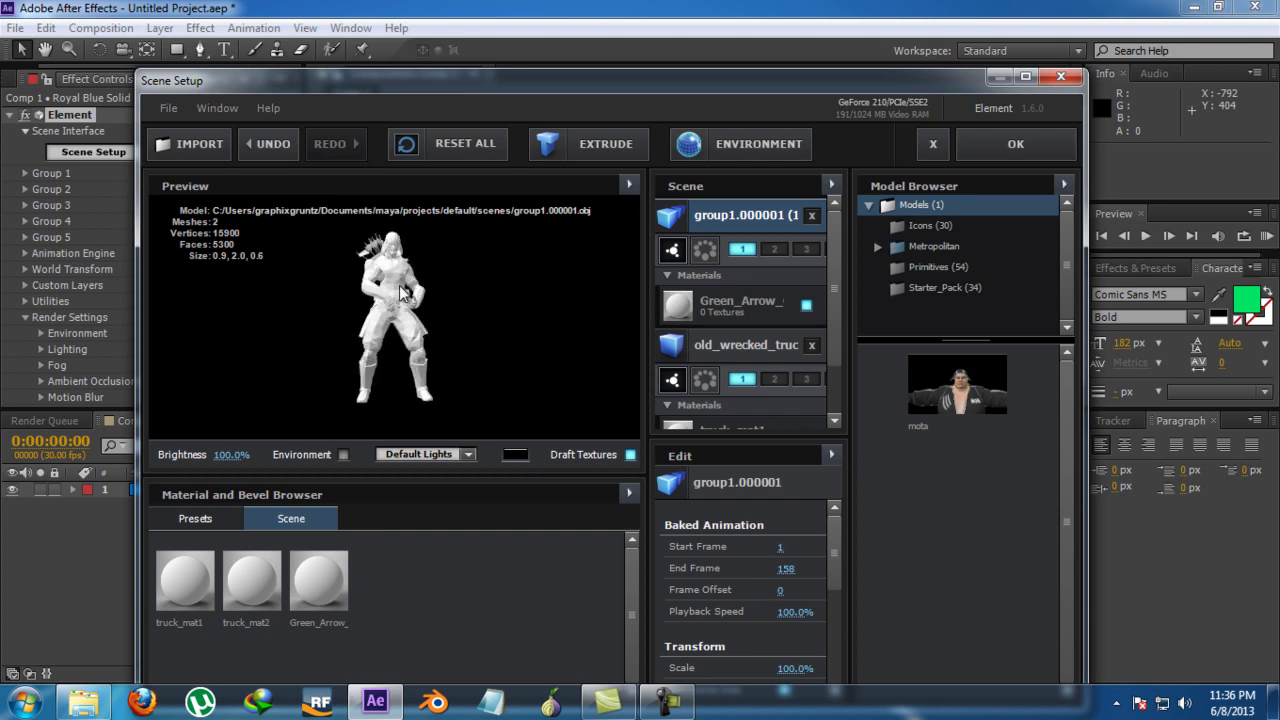
{"action": "left_click_drag", "start_coordinate": [780, 590], "coordinate": [740, 591]}
{"action": "left_click", "coordinate": [785, 594]}
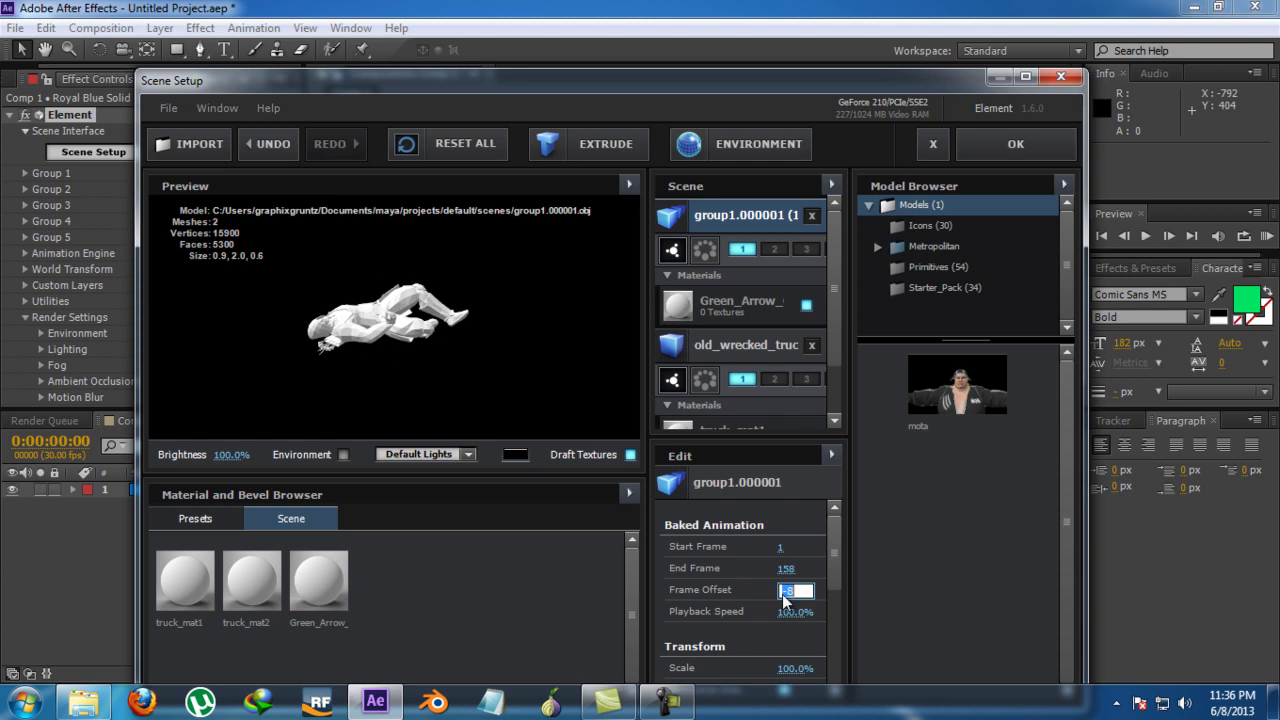
{"action": "key", "text": "Return"}
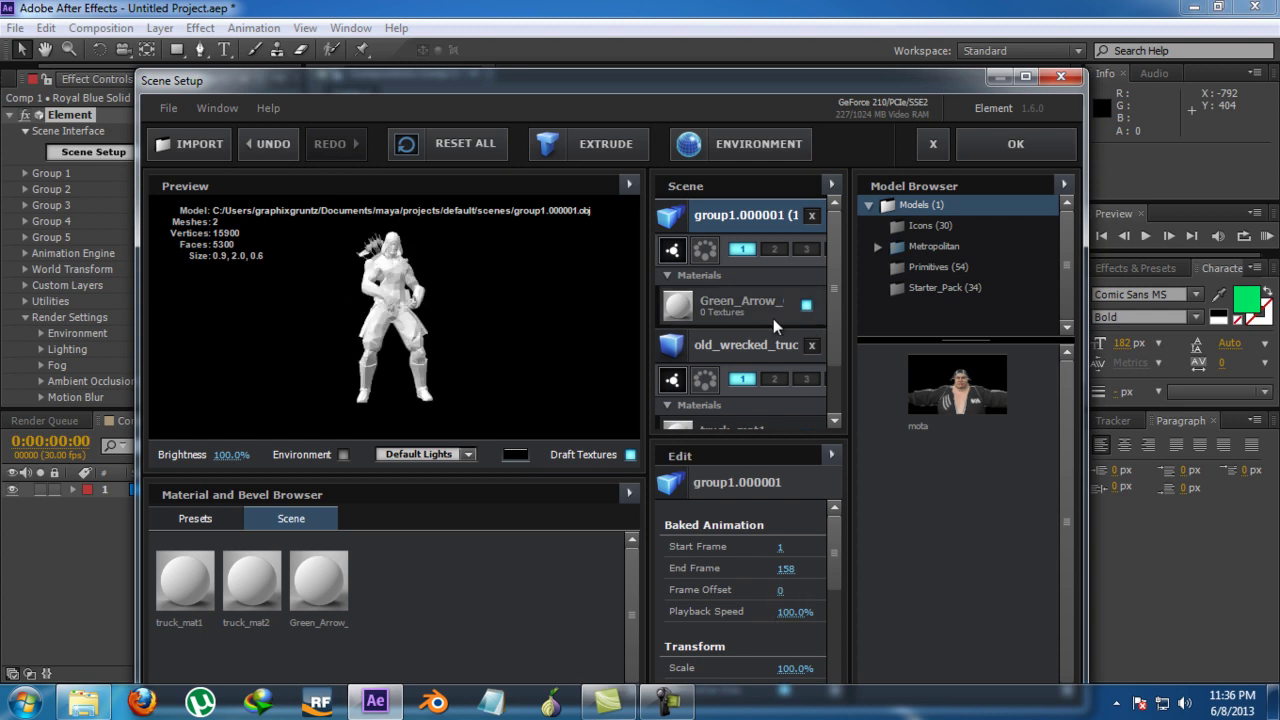
{"action": "left_click", "coordinate": [806, 344]}
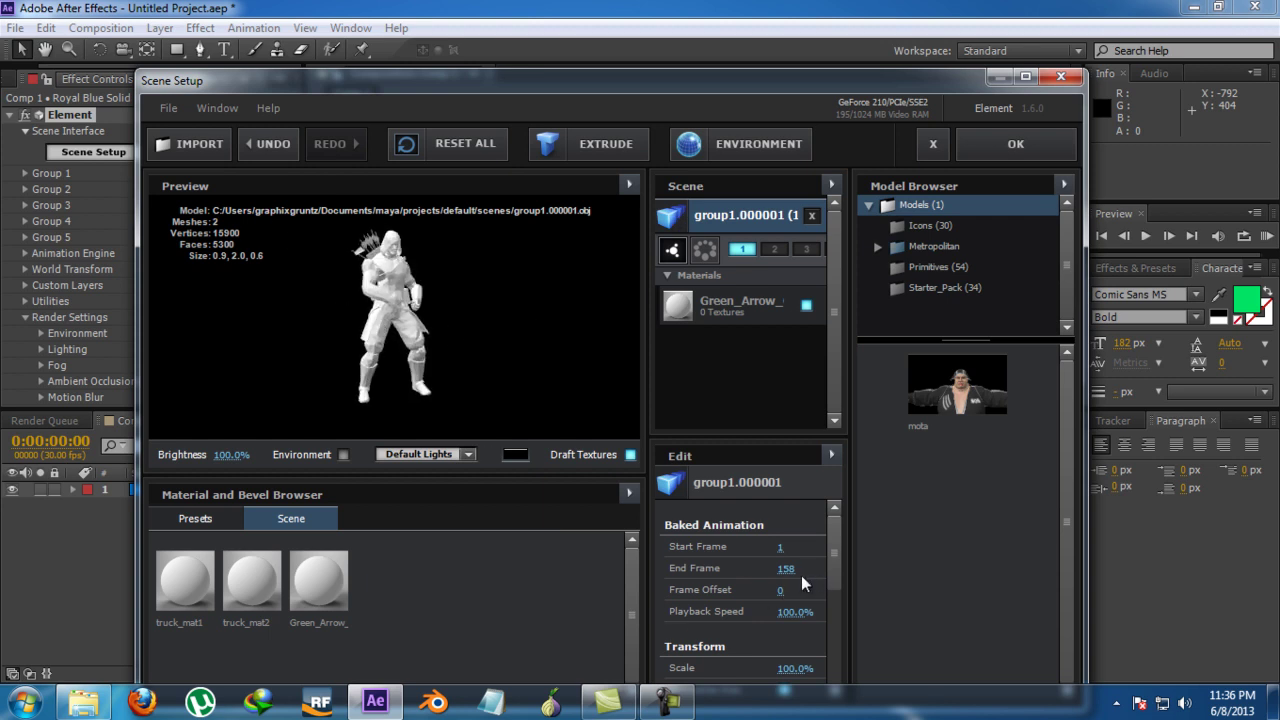
{"action": "left_click_drag", "start_coordinate": [795, 613], "coordinate": [714, 627]}
{"action": "left_click", "coordinate": [785, 612]}
{"action": "type", "text": "0"}
{"action": "key", "text": "Return"}
{"action": "left_click", "coordinate": [785, 612]}
{"action": "key", "text": "Return"}
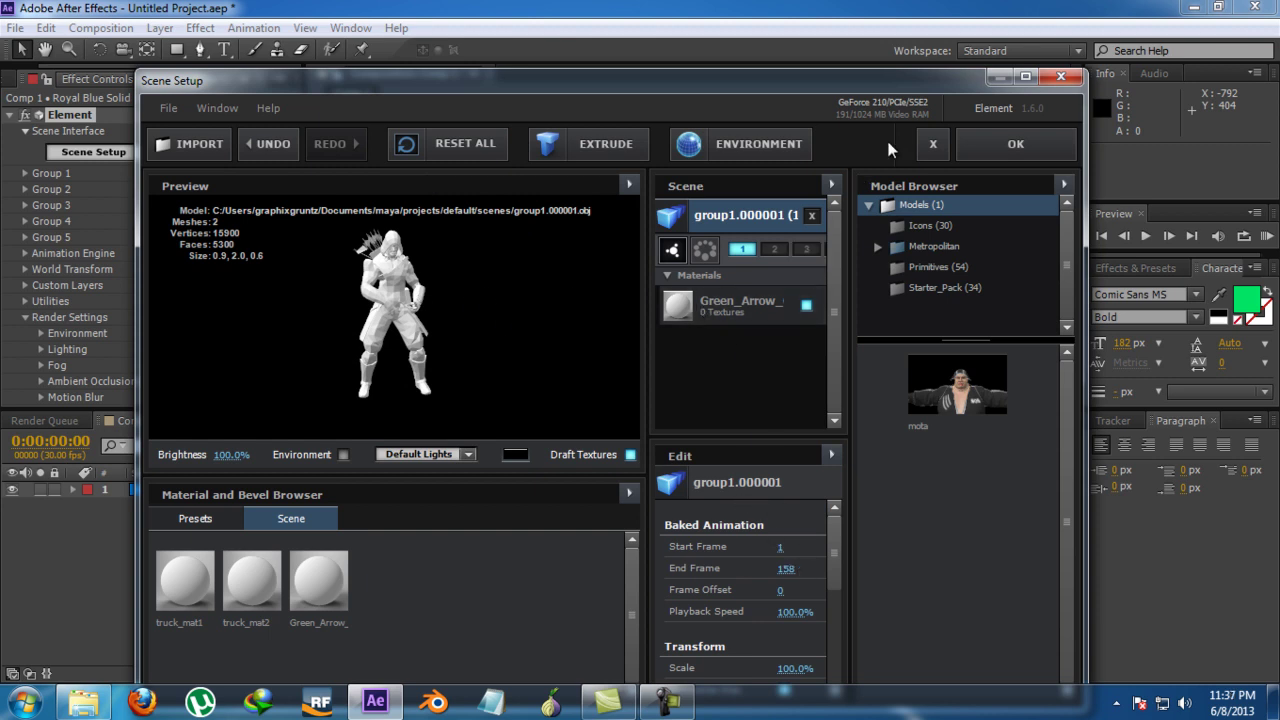
Confirm Scene Setup with OK, view Comp 1 at 50%, and scrub the timeline to preview the character
{"action": "left_click", "coordinate": [973, 135]}
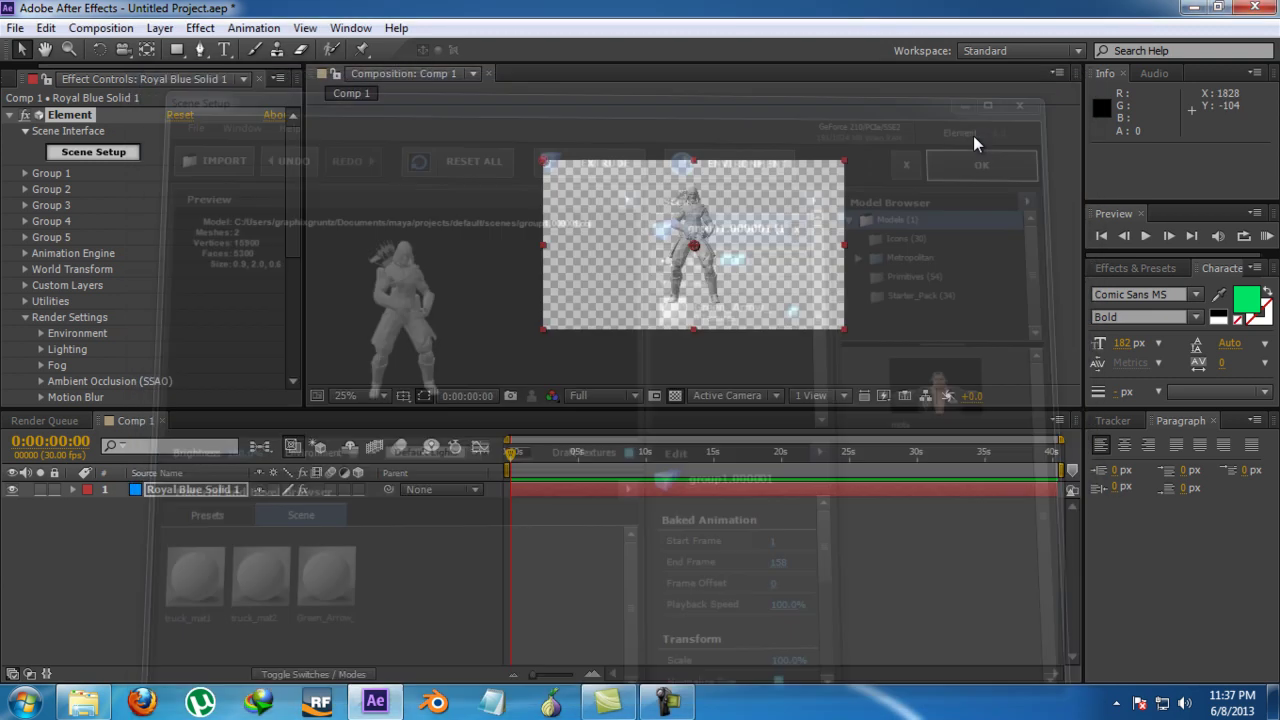
{"action": "key", "text": "."}
{"action": "key", "text": "."}
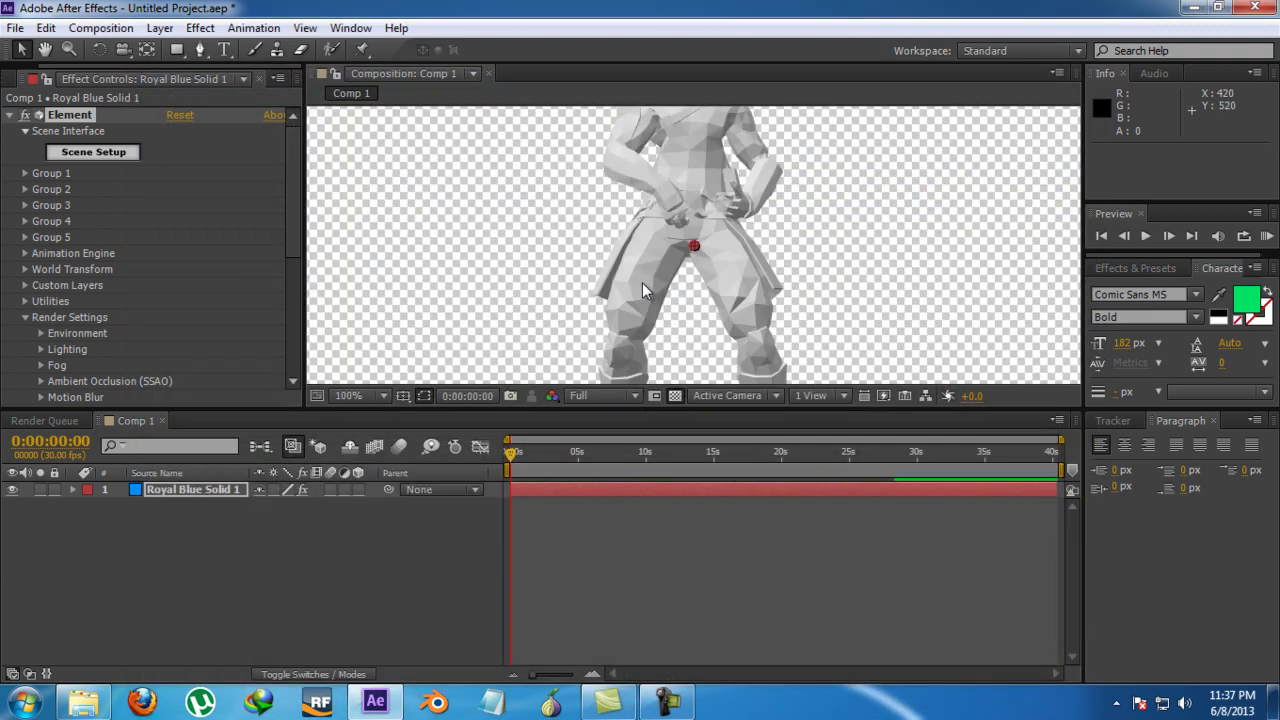
{"action": "left_click_drag", "start_coordinate": [513, 453], "coordinate": [467, 475]}
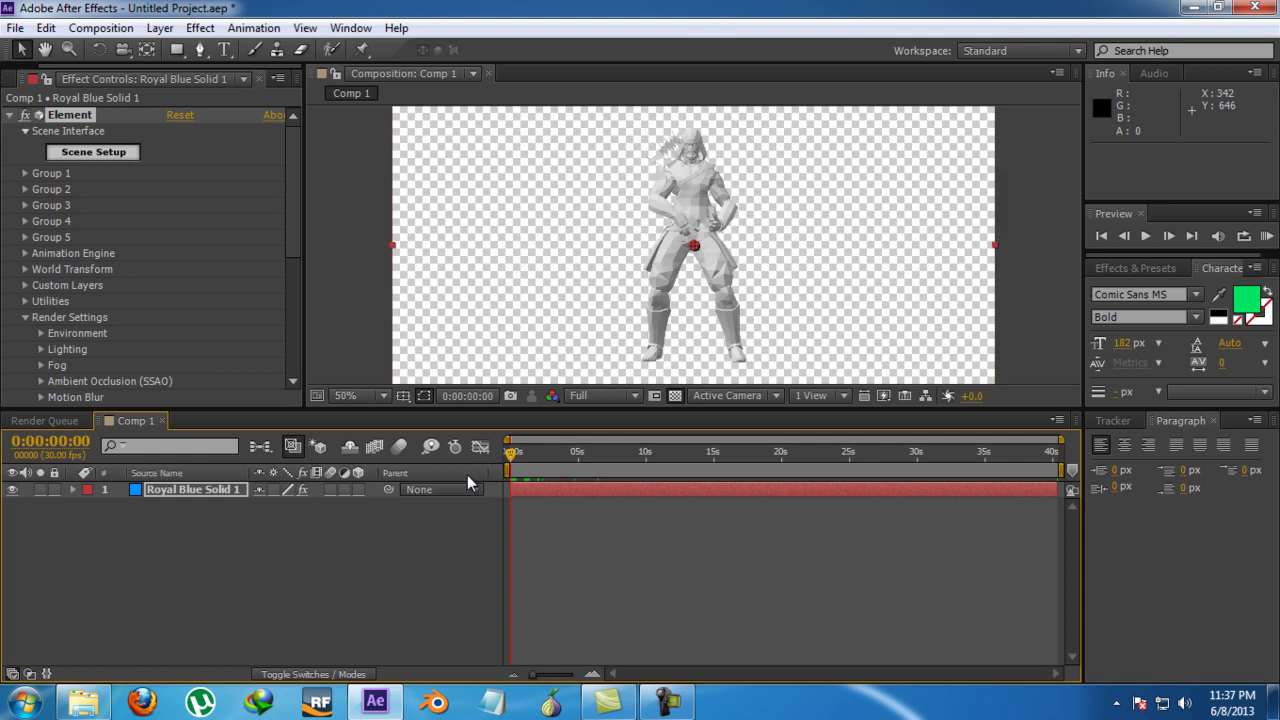